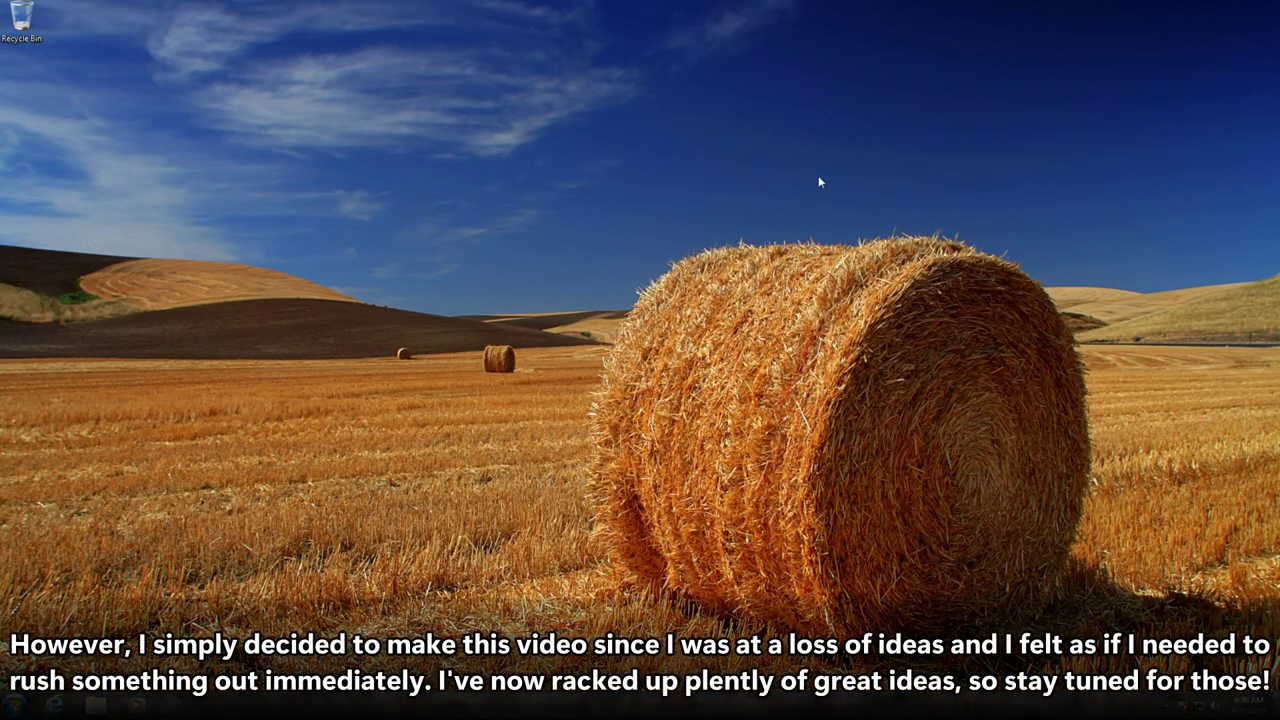
left_click_drag(494, 177, 1150, 636)
key("super")
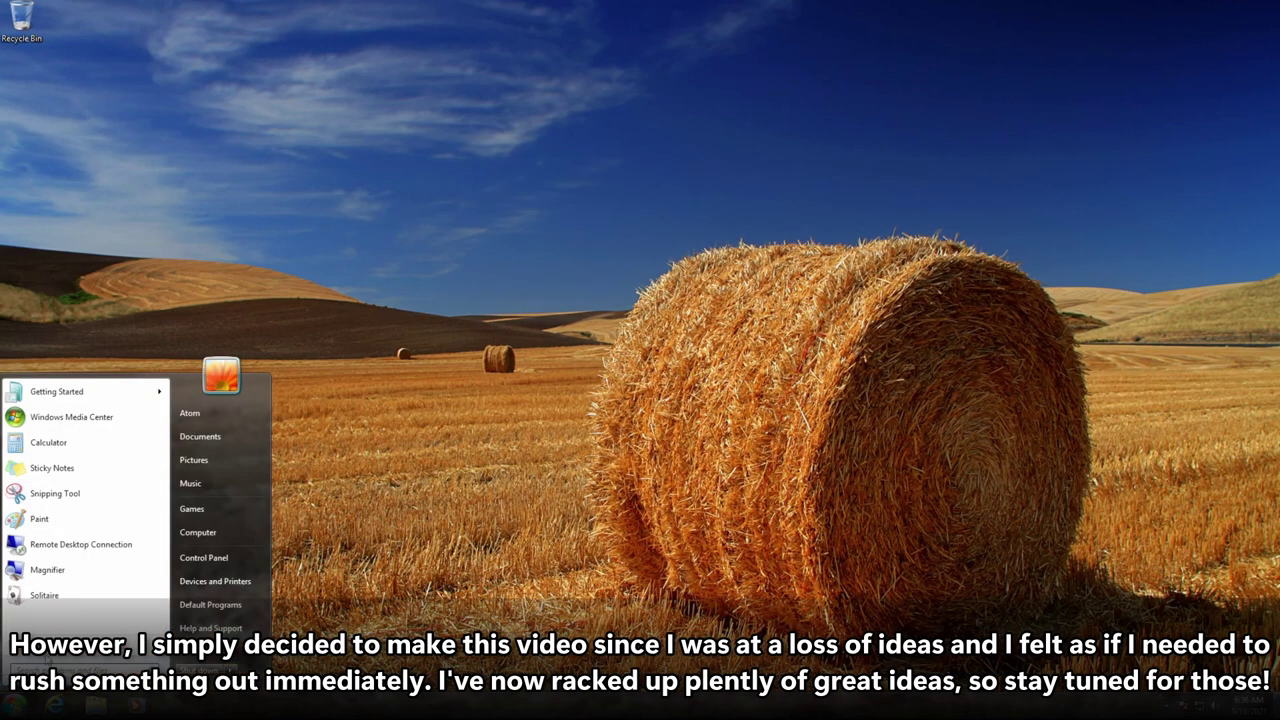
key("super")
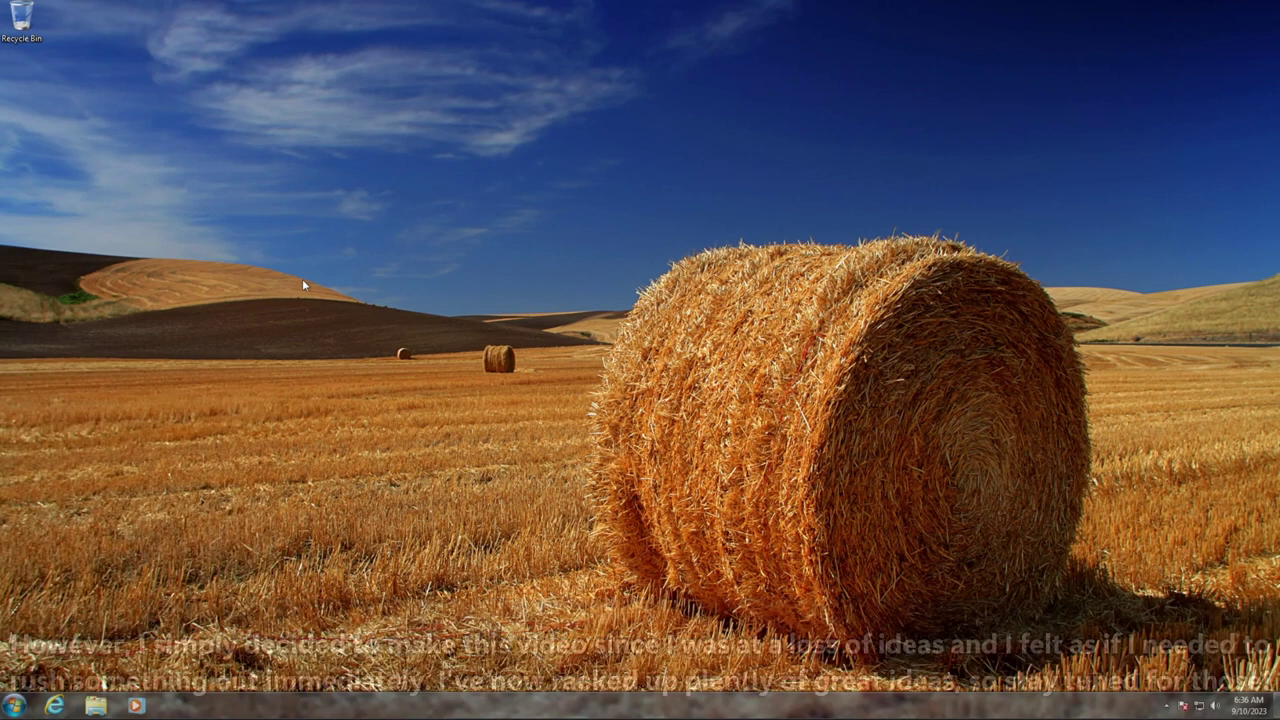
right_click(302, 280)
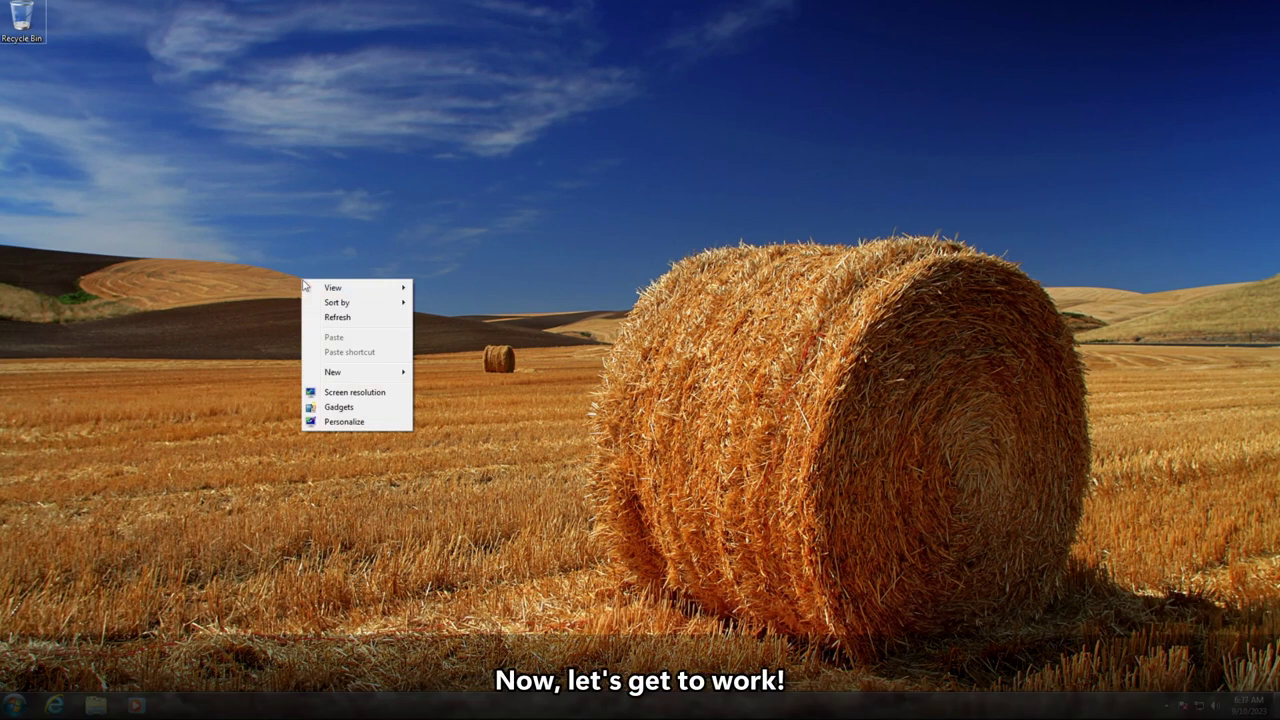
key("Escape")
Search Control Panel for "dpi" and open the custom text size (DPI) setting from the Display page
key("super")
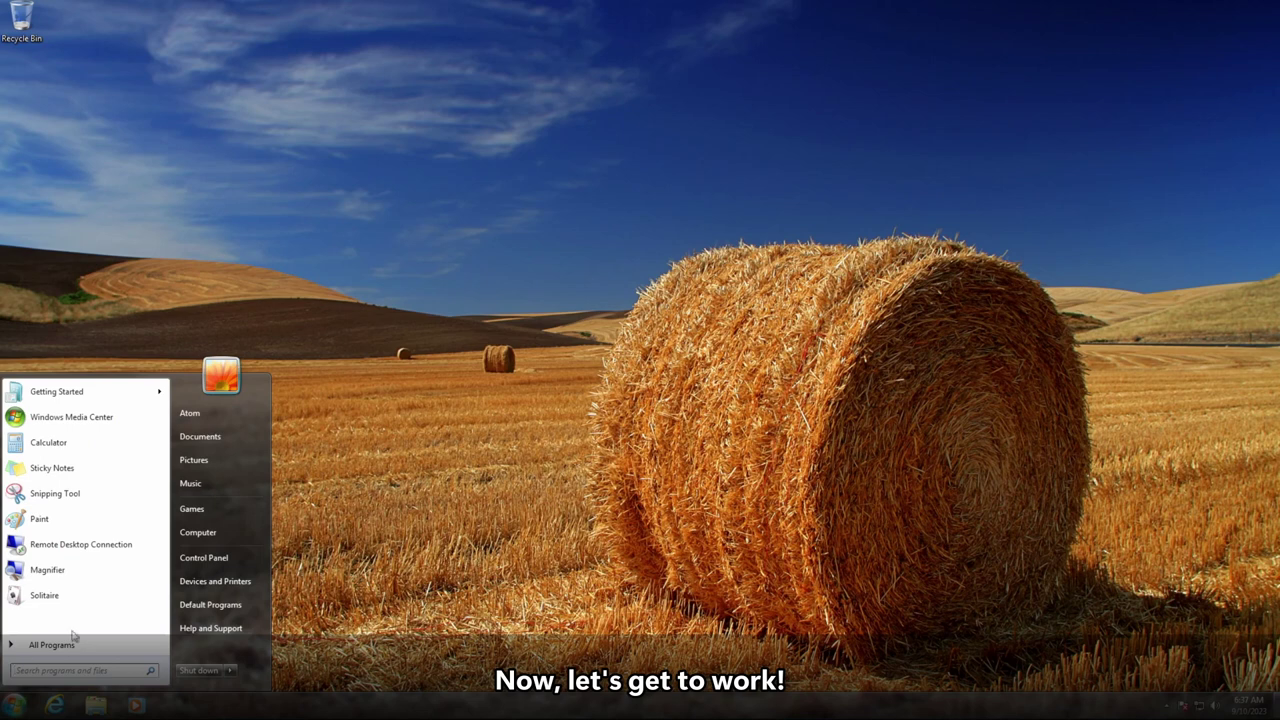
left_click(207, 551)
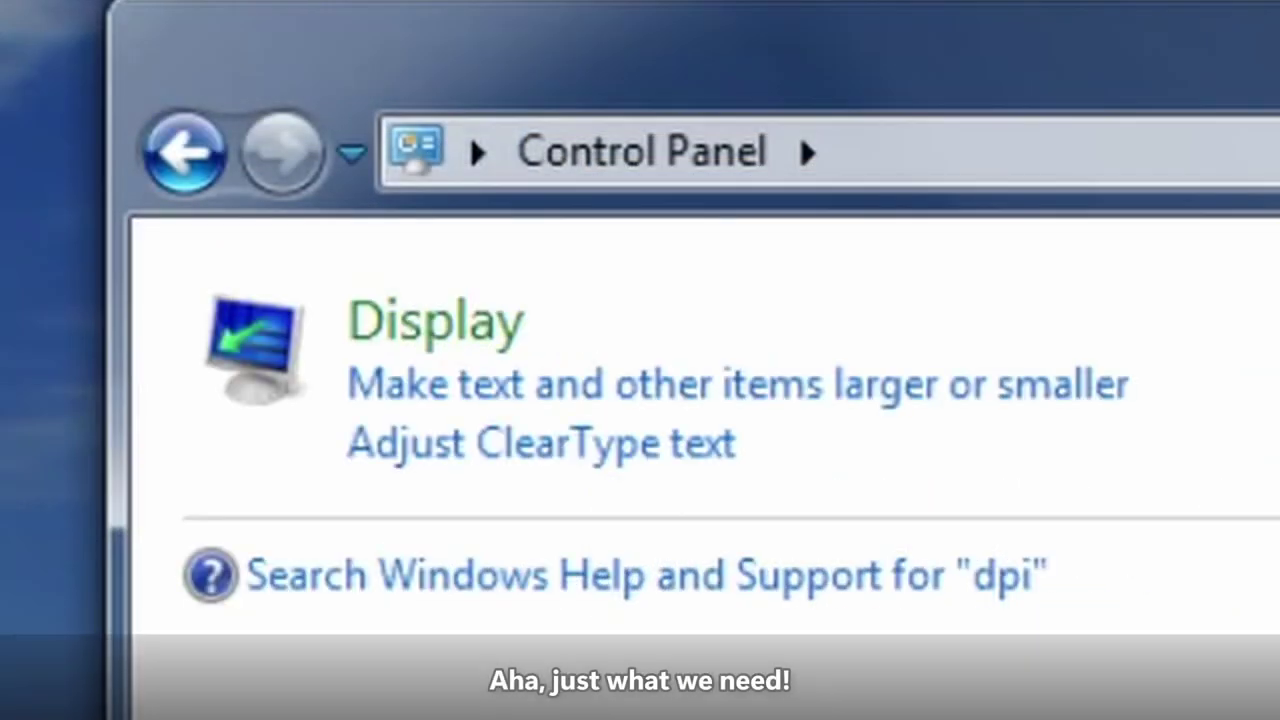
left_click(1035, 395)
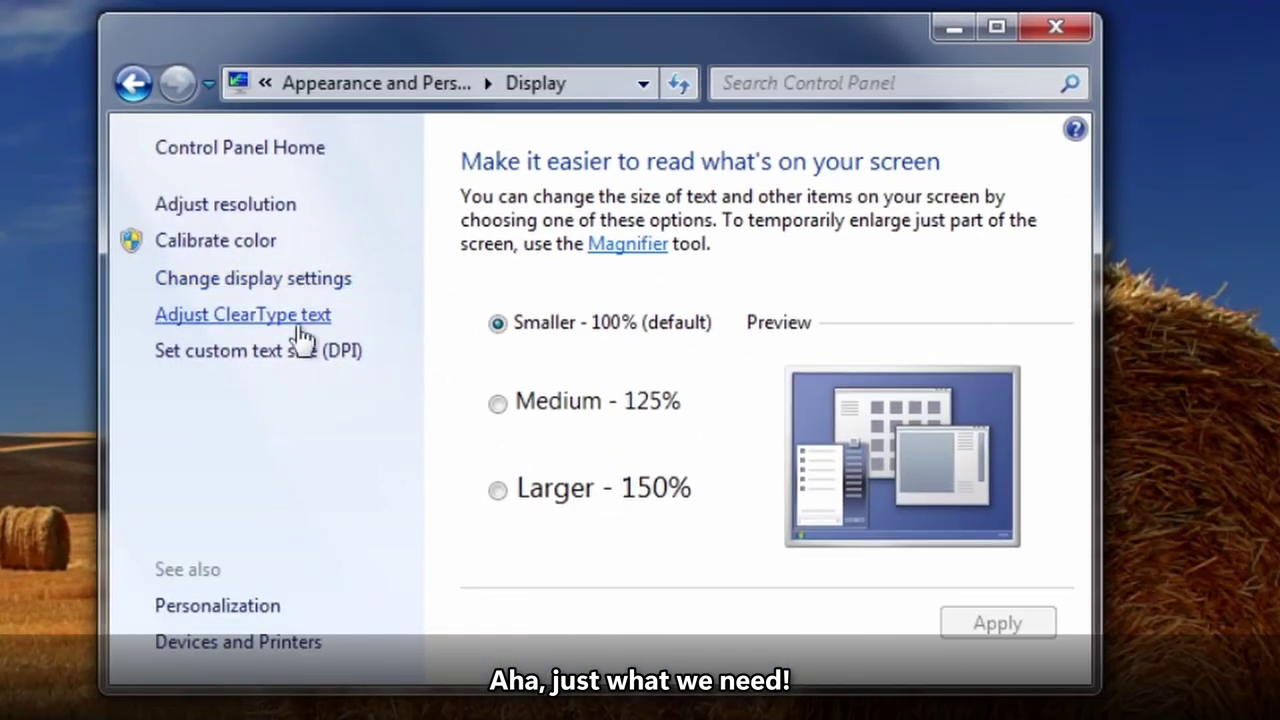
left_click(283, 352)
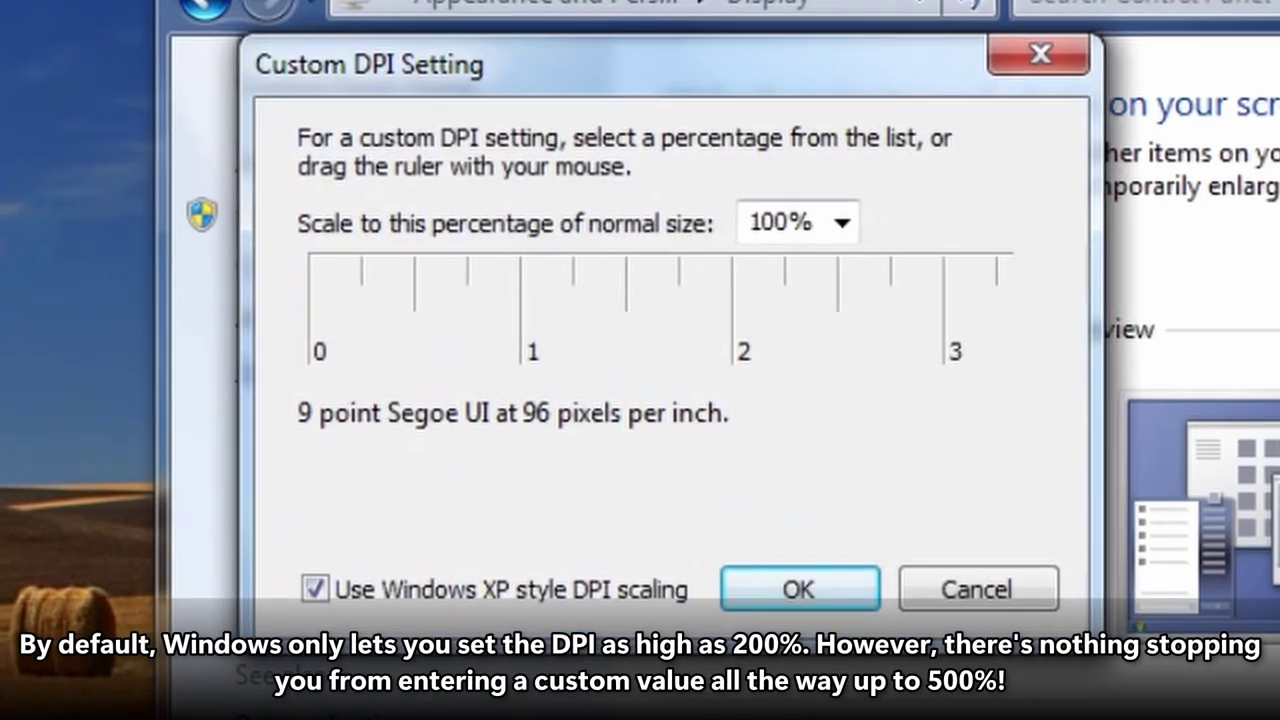
Set the custom DPI scaling to 500% of normal size and turn off Windows XP style DPI scaling
left_click(588, 246)
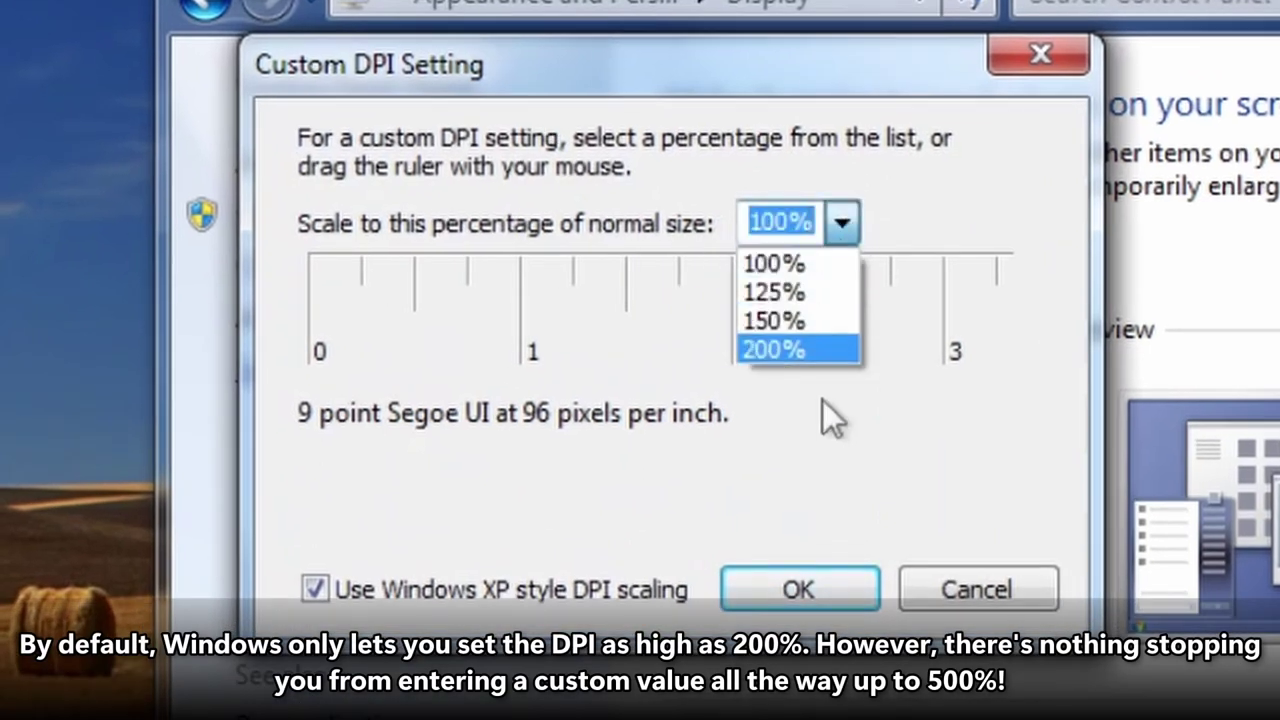
key("Escape")
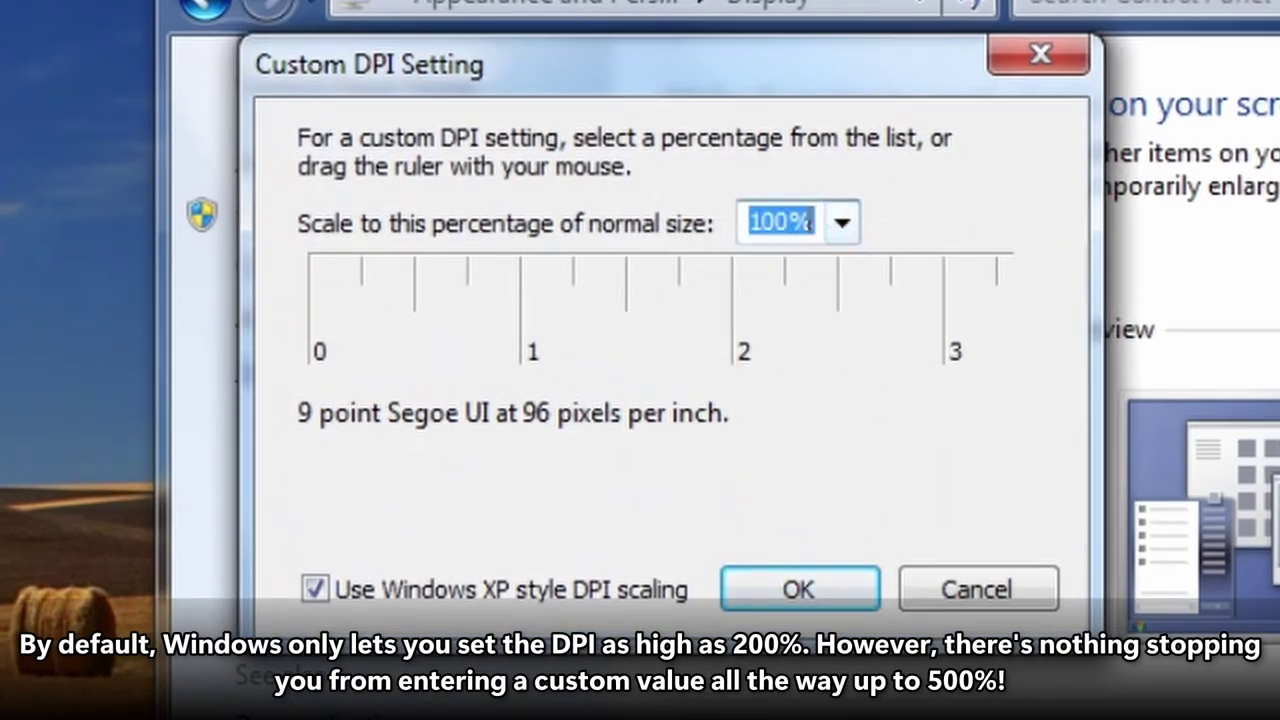
key("BackSpace")
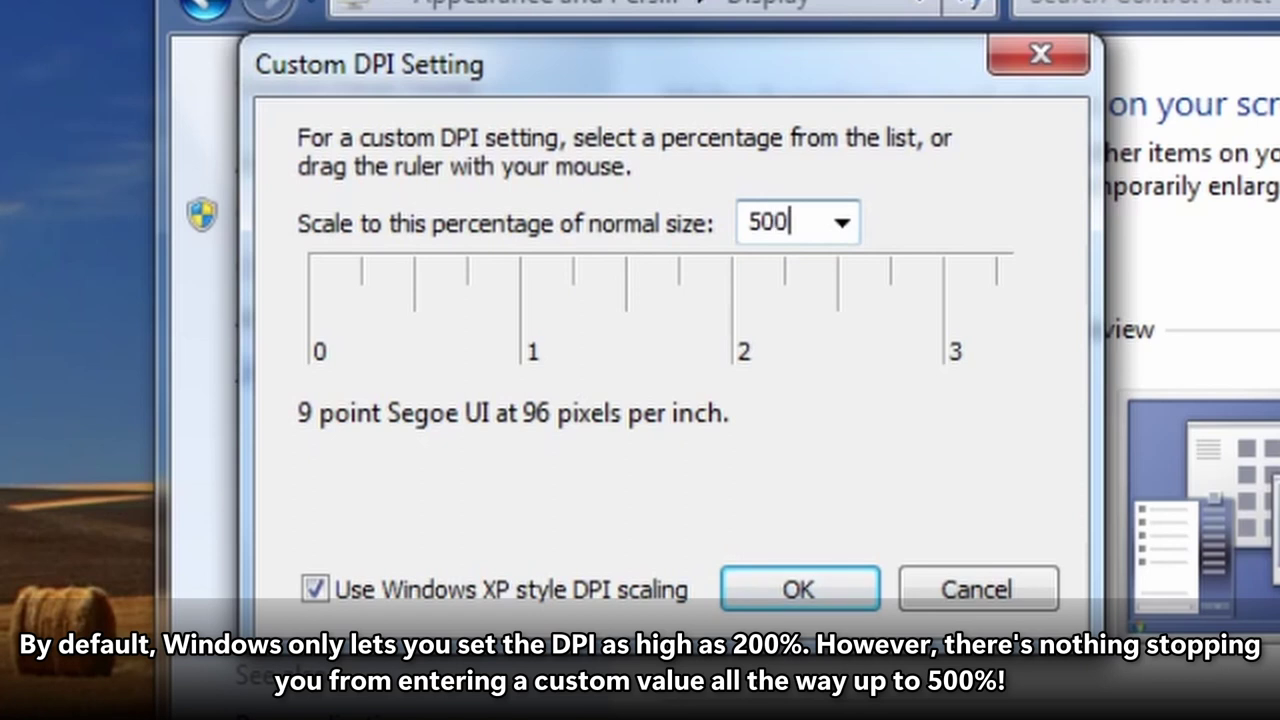
key("Tab")
left_click(588, 588)
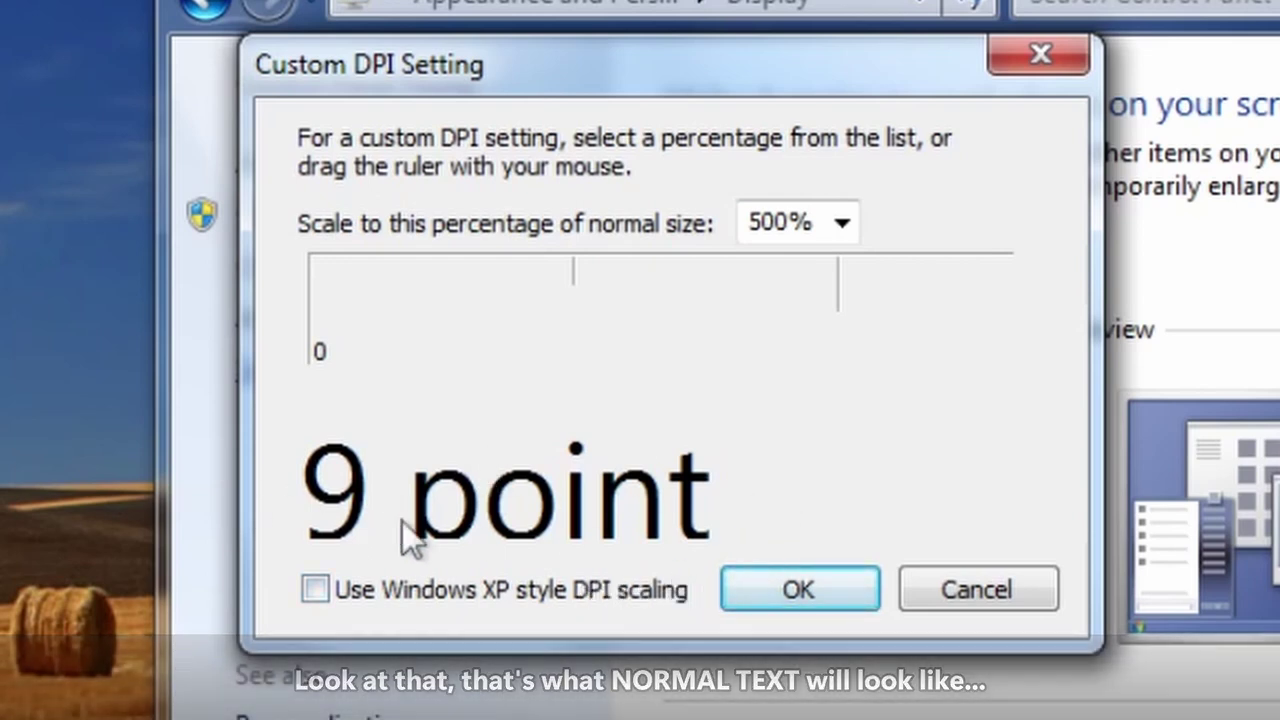
left_click(771, 586)
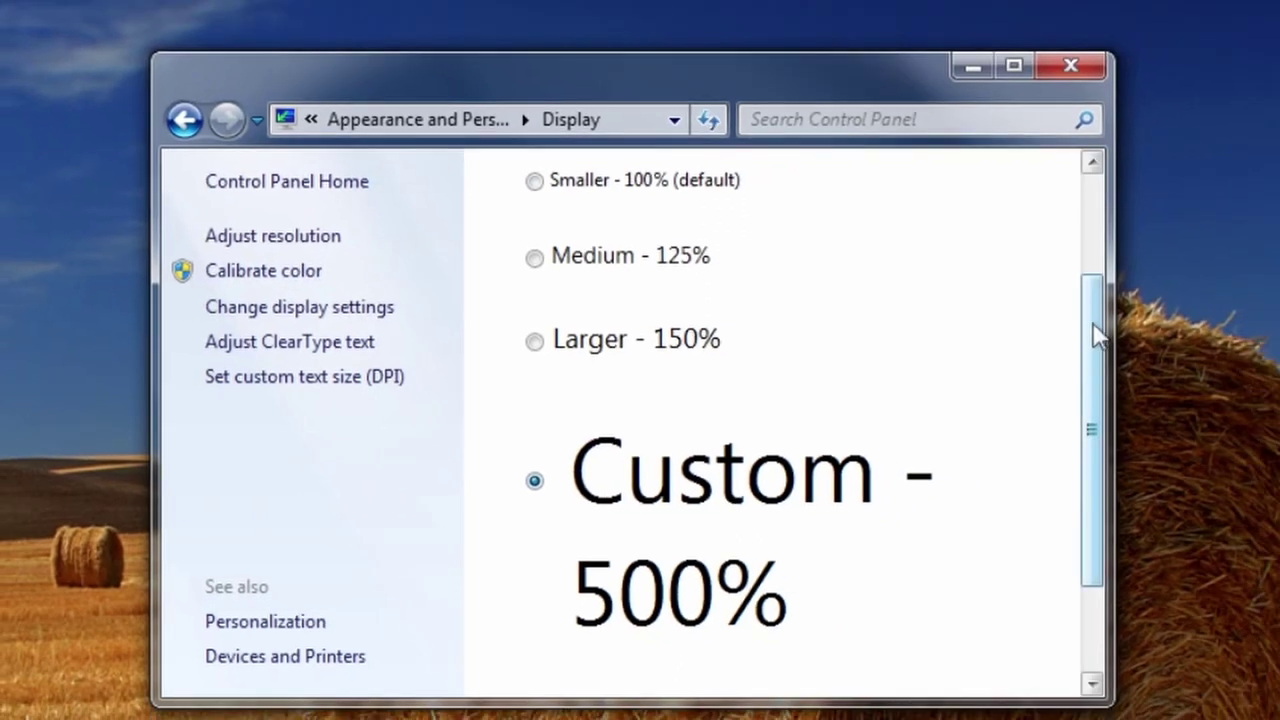
Apply the custom 500% text size by logging off immediately and signing back in
left_click_drag(1094, 314, 1096, 420)
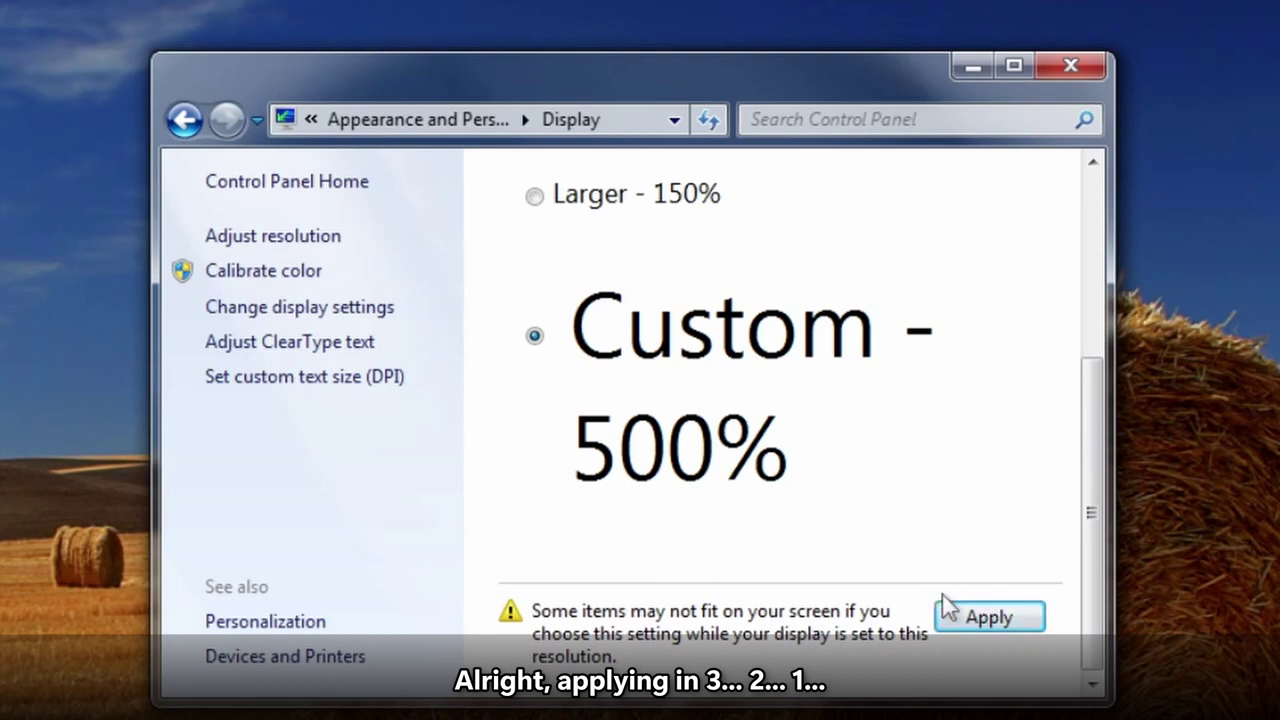
left_click(983, 615)
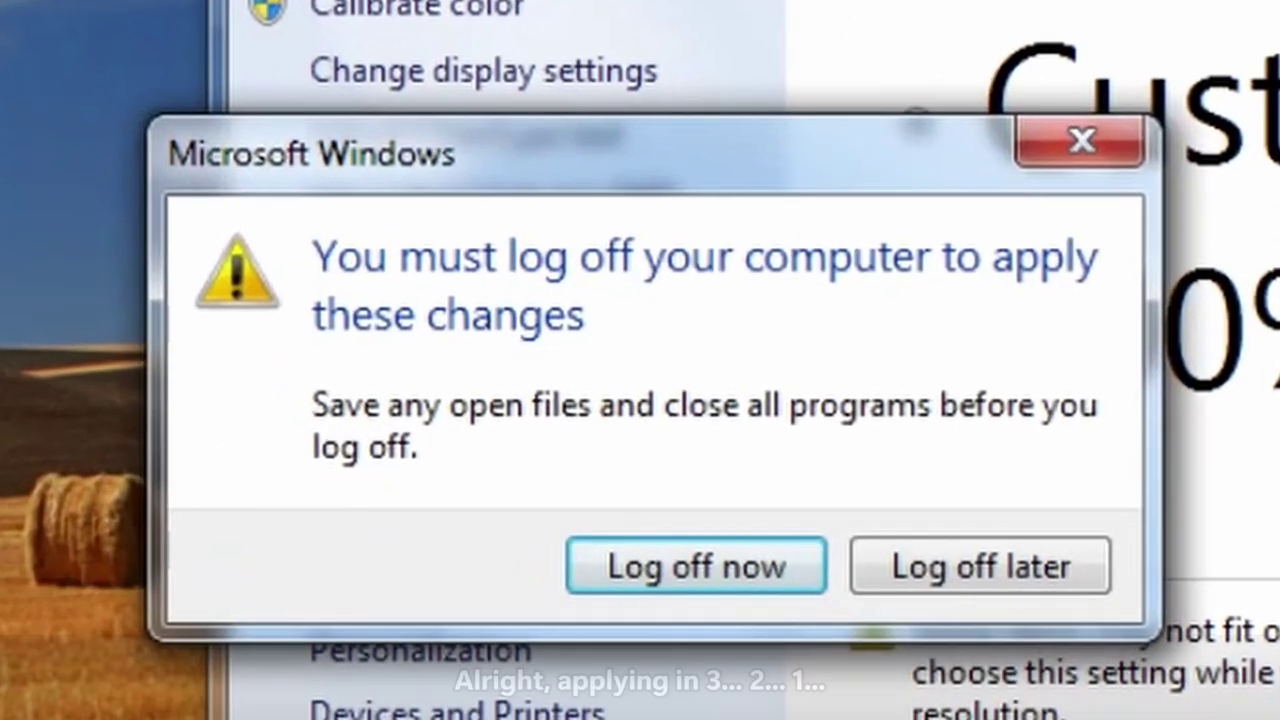
left_click(792, 556)
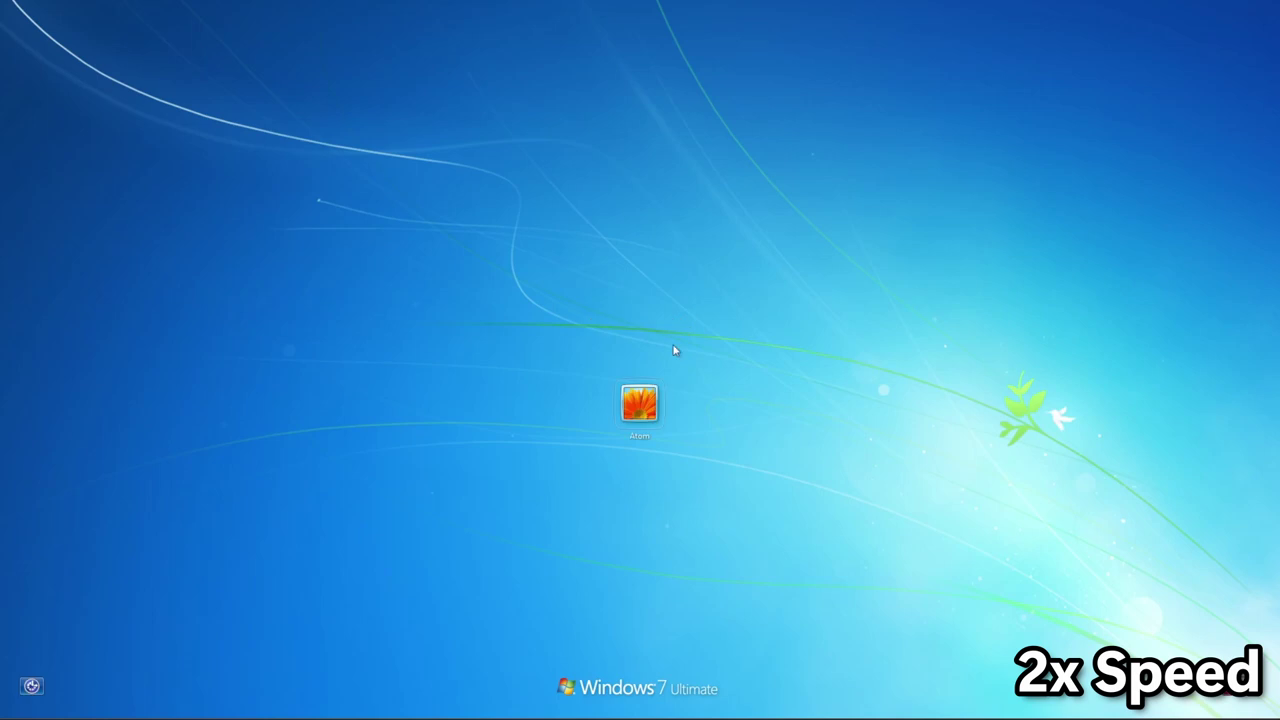
left_click(657, 404)
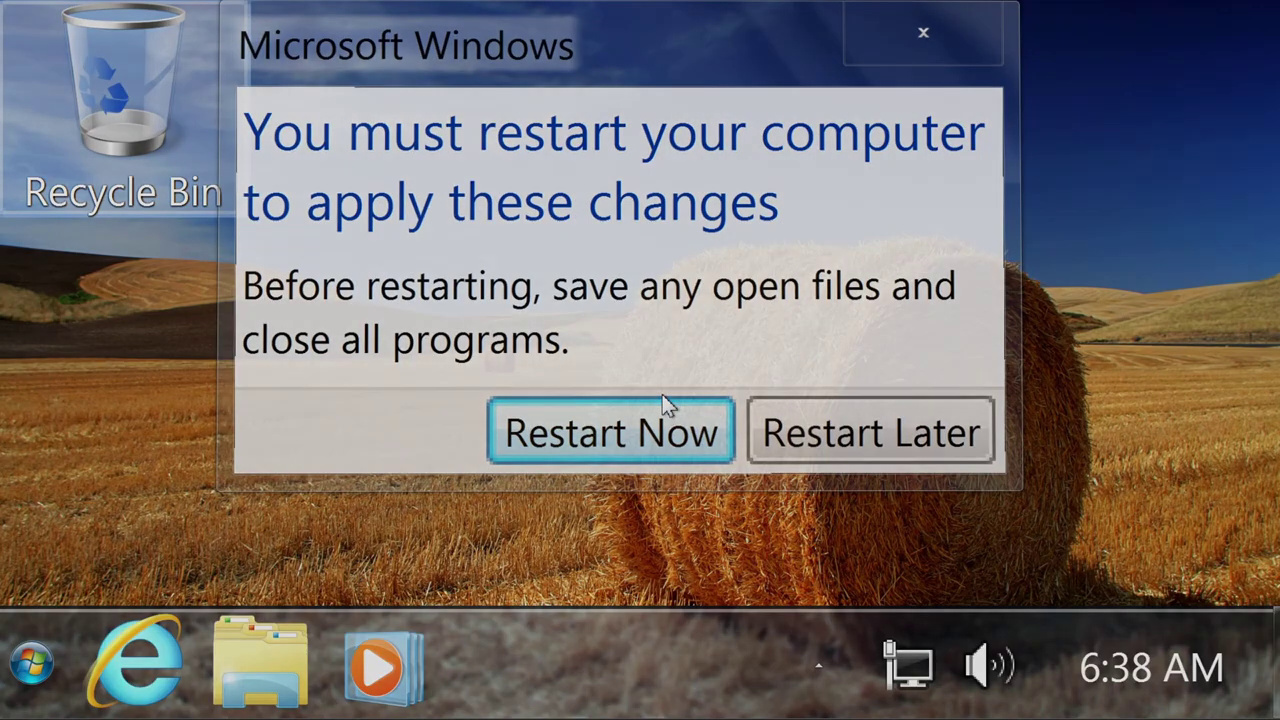
Dismiss the restart prompt on the desktop and reopen the Custom DPI Setting dialog
left_click(662, 420)
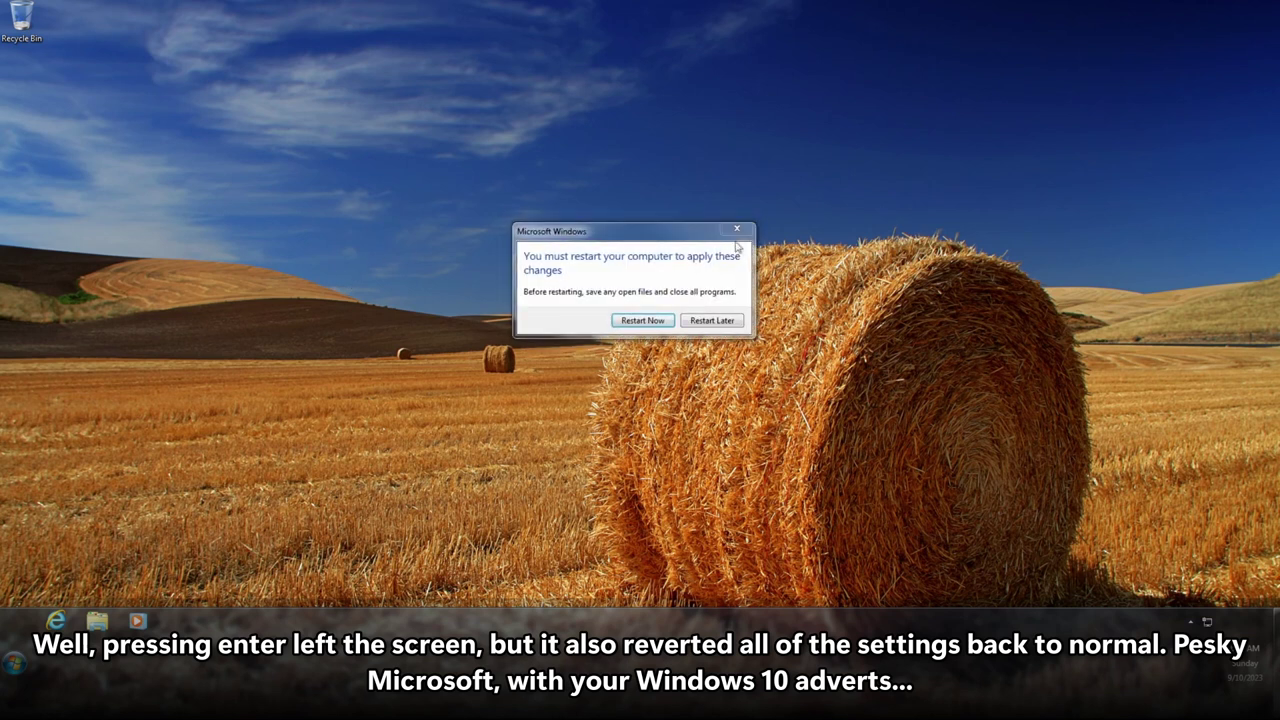
left_click(737, 232)
right_click(612, 242)
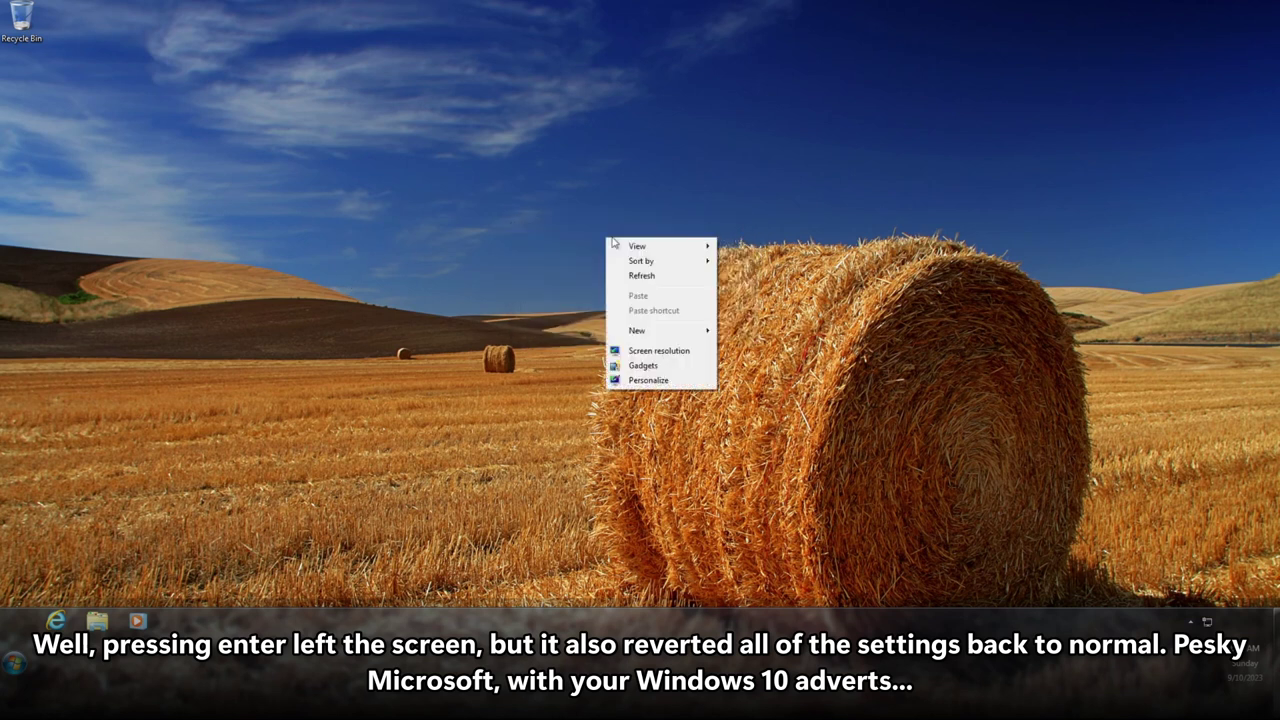
left_click(469, 293)
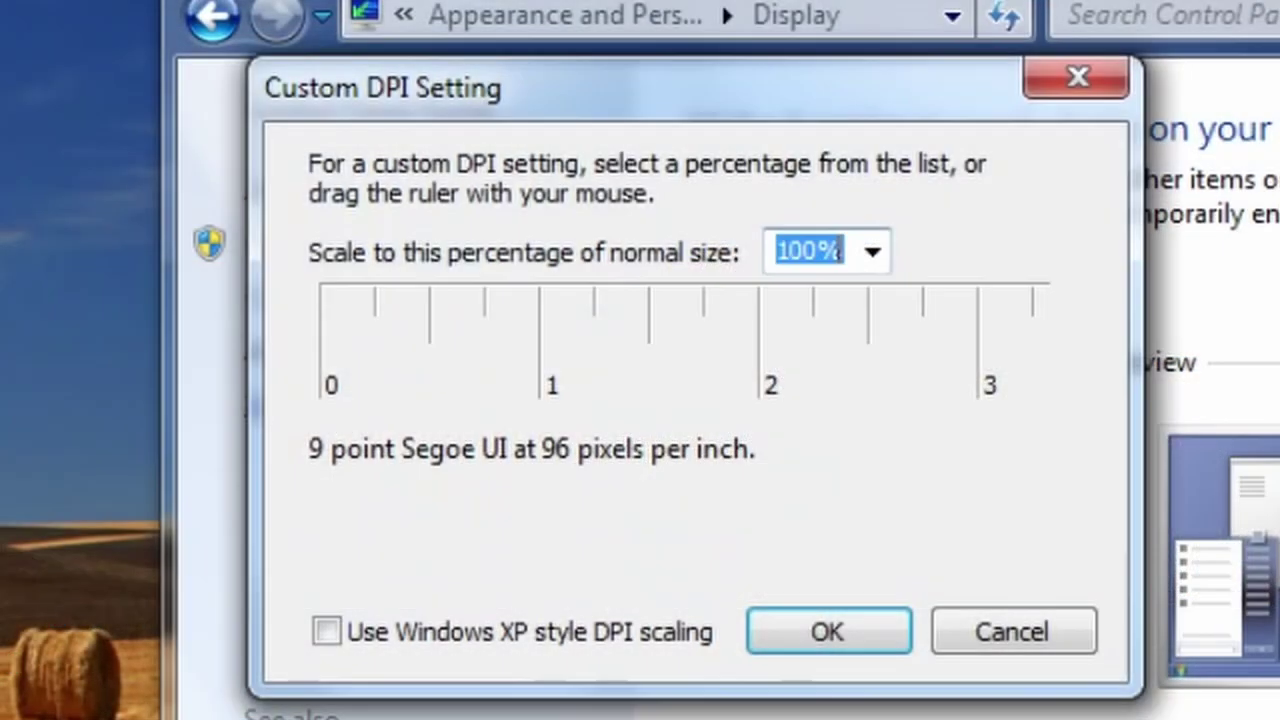
Enter 500% as the custom DPI scale again and accept it, leaving Windows XP style scaling off
type("590")
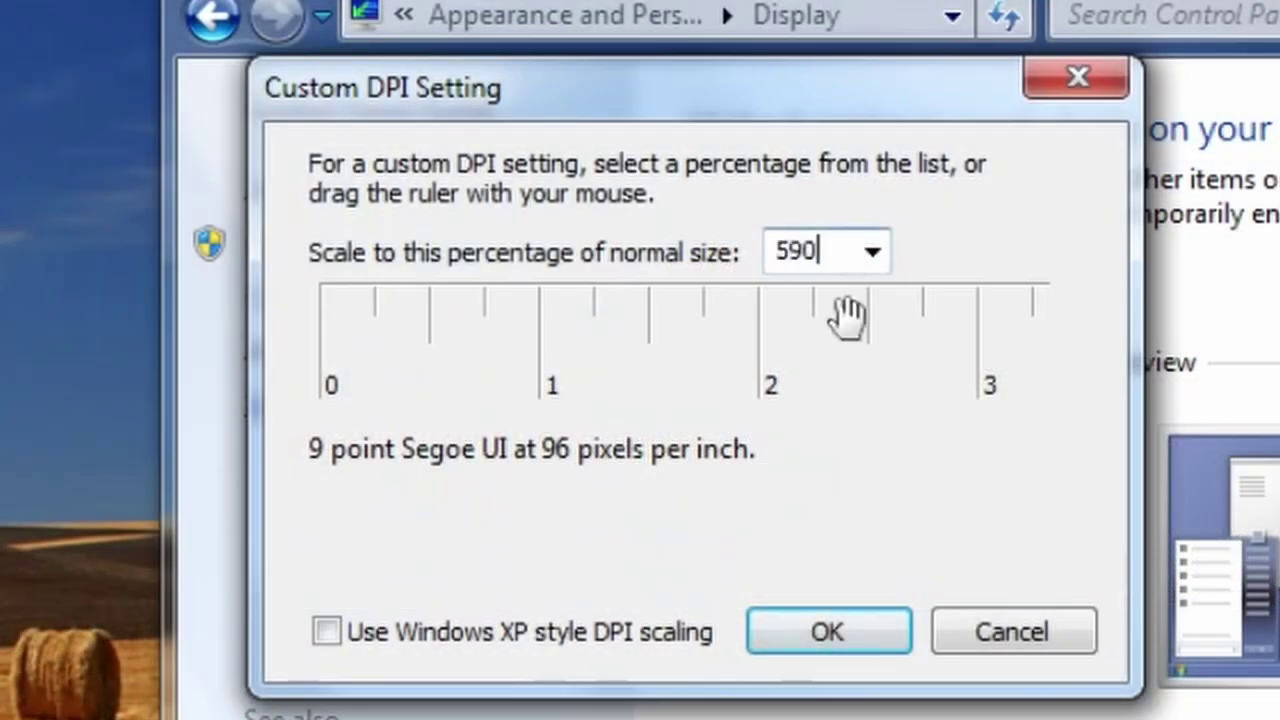
key("BackSpace")
key("BackSpace")
type("00")
key("Tab")
left_click(835, 630)
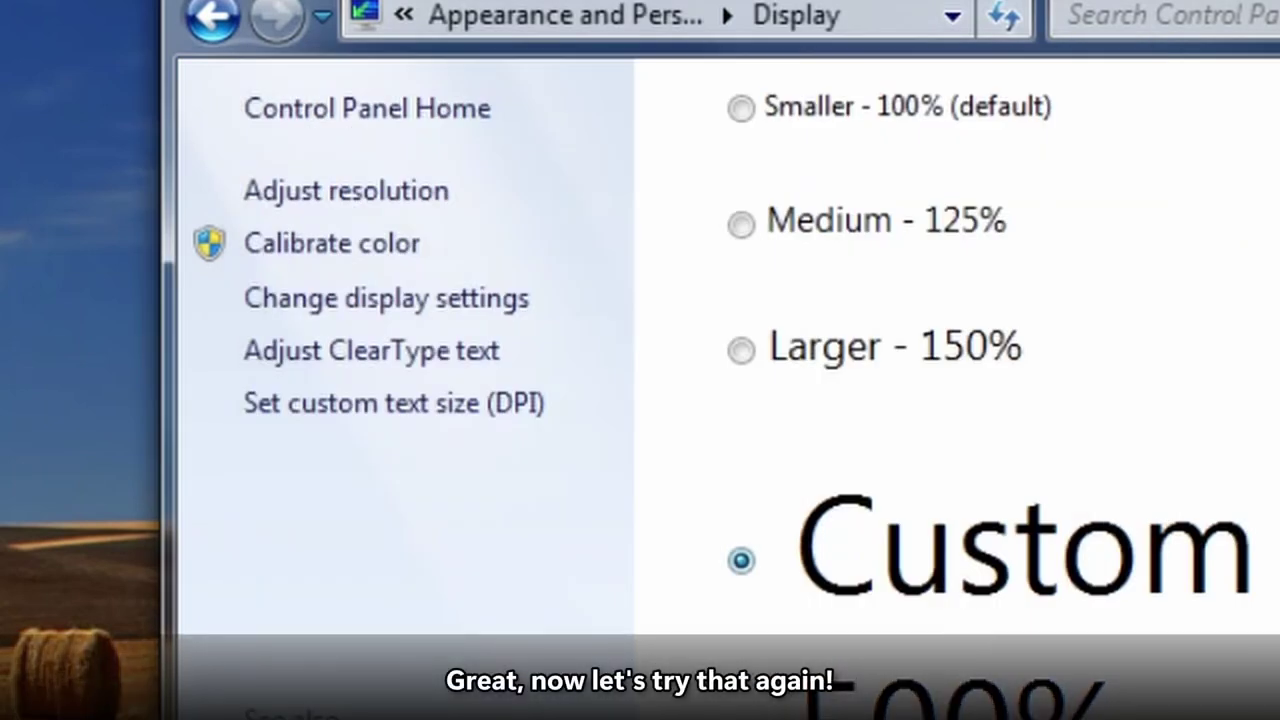
Reapply the 500% display size, log off now and sign in to the account again
scroll(950, 400, "down", 3)
key("Return")
left_click(600, 565)
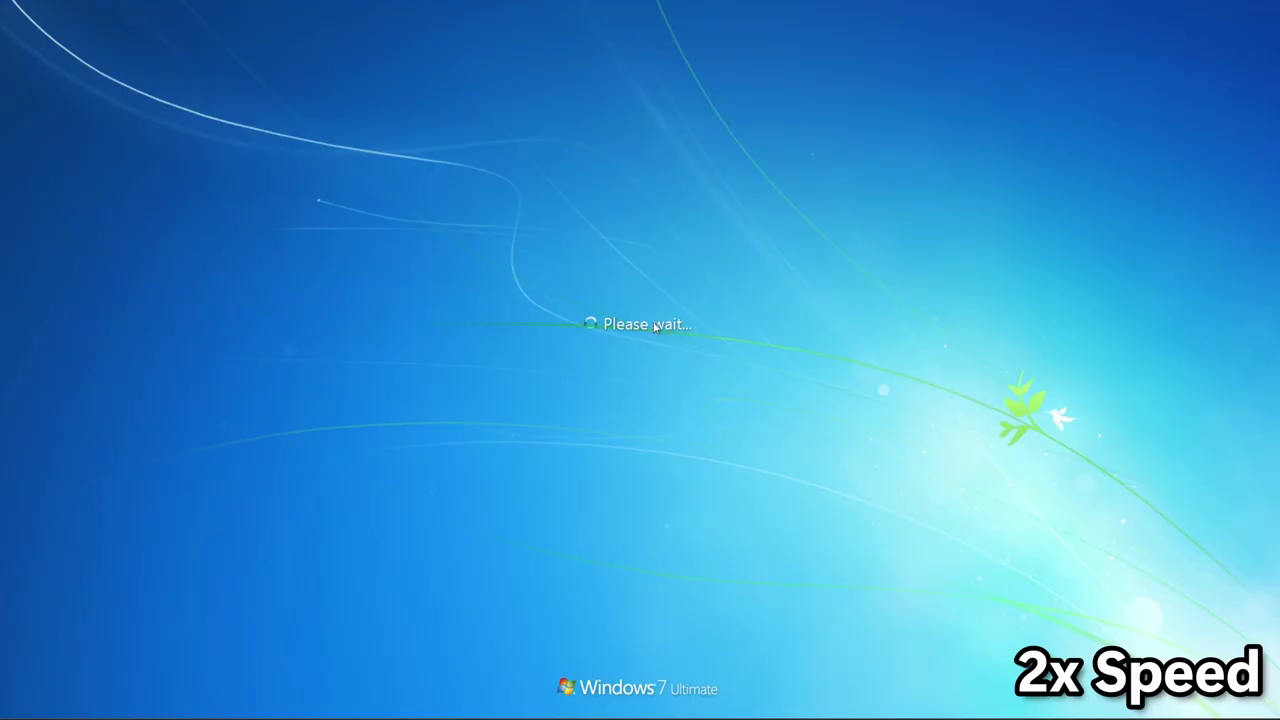
left_click(638, 401)
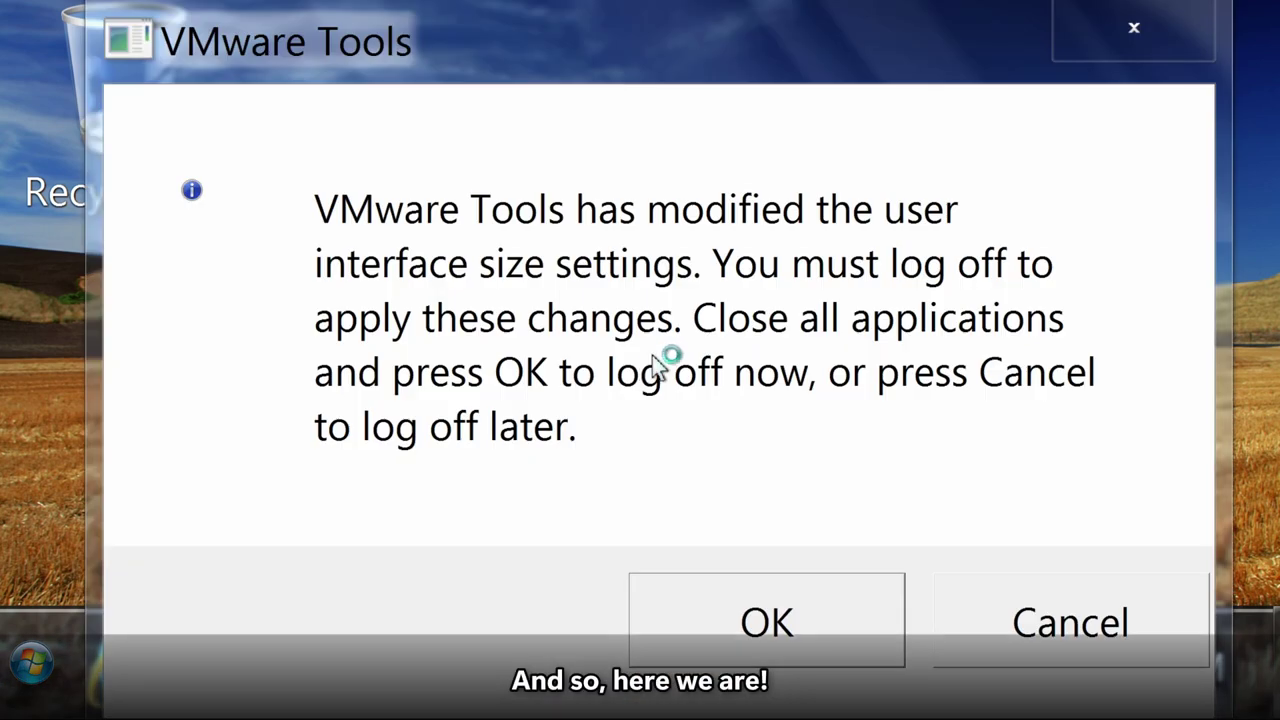
Decline the VMware Tools log-off request and close the restart prompt without restarting
left_click(997, 603)
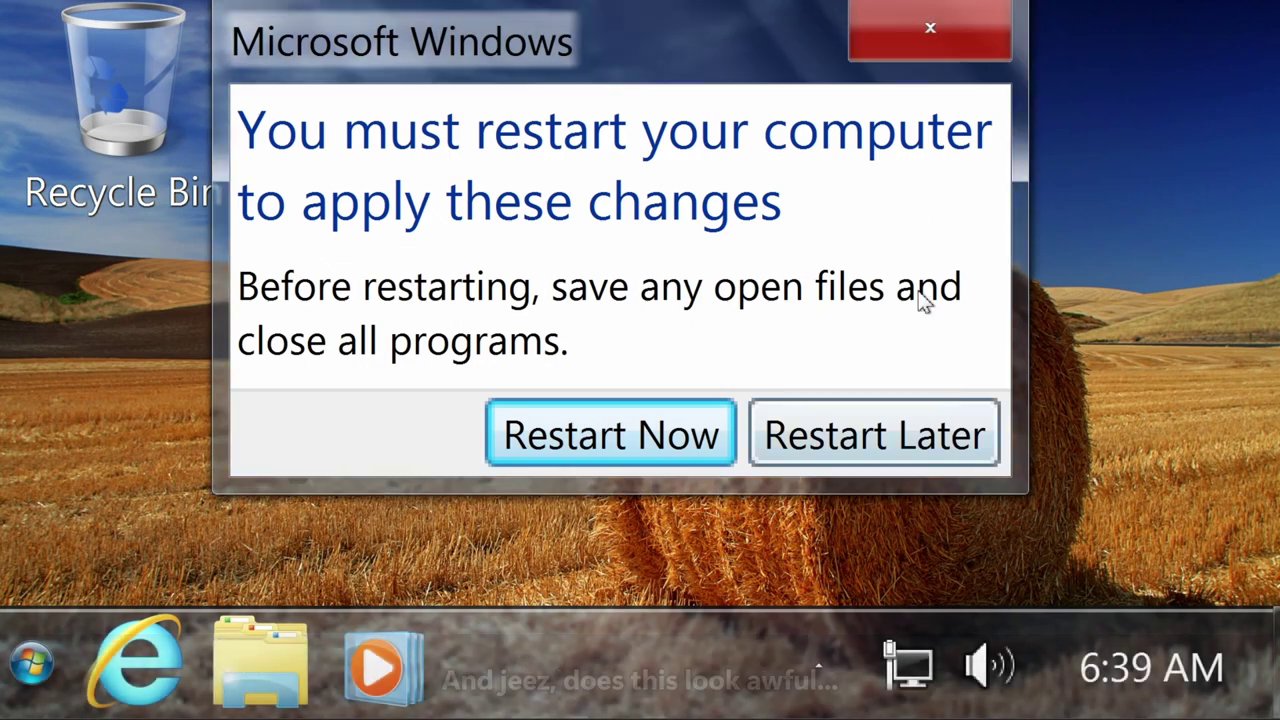
left_click(901, 22)
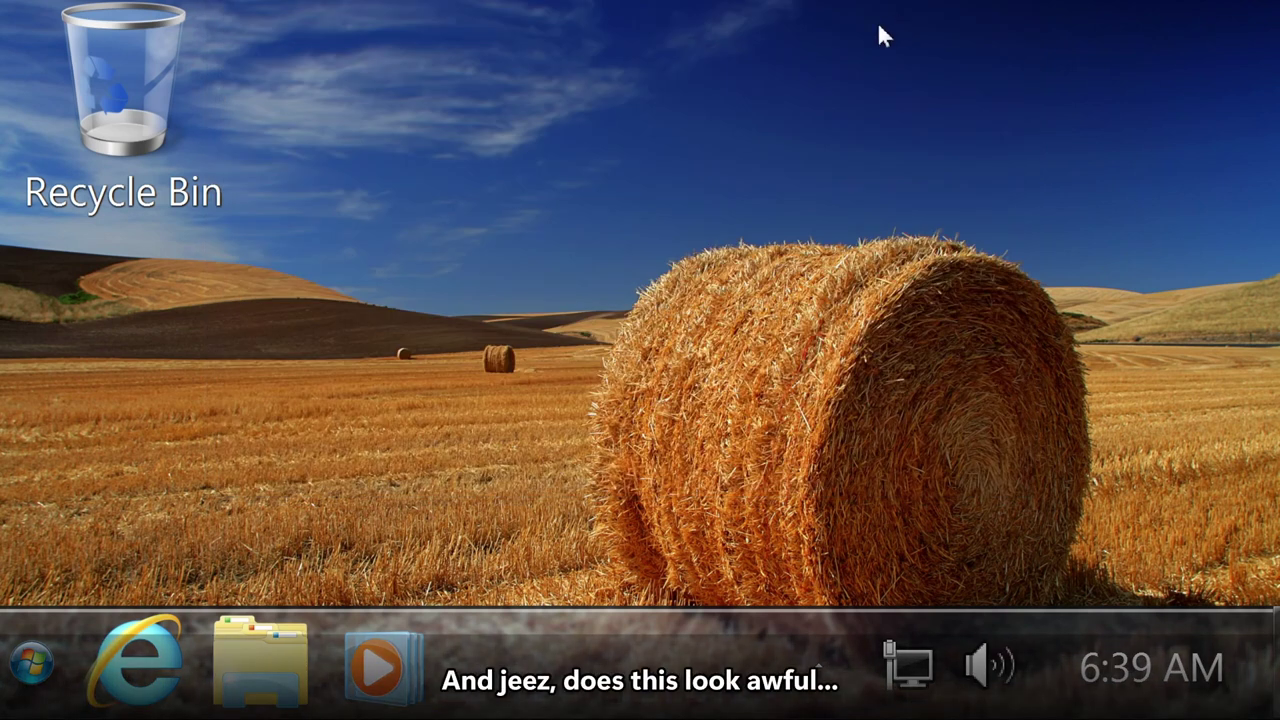
left_click_drag(875, 26, 263, 397)
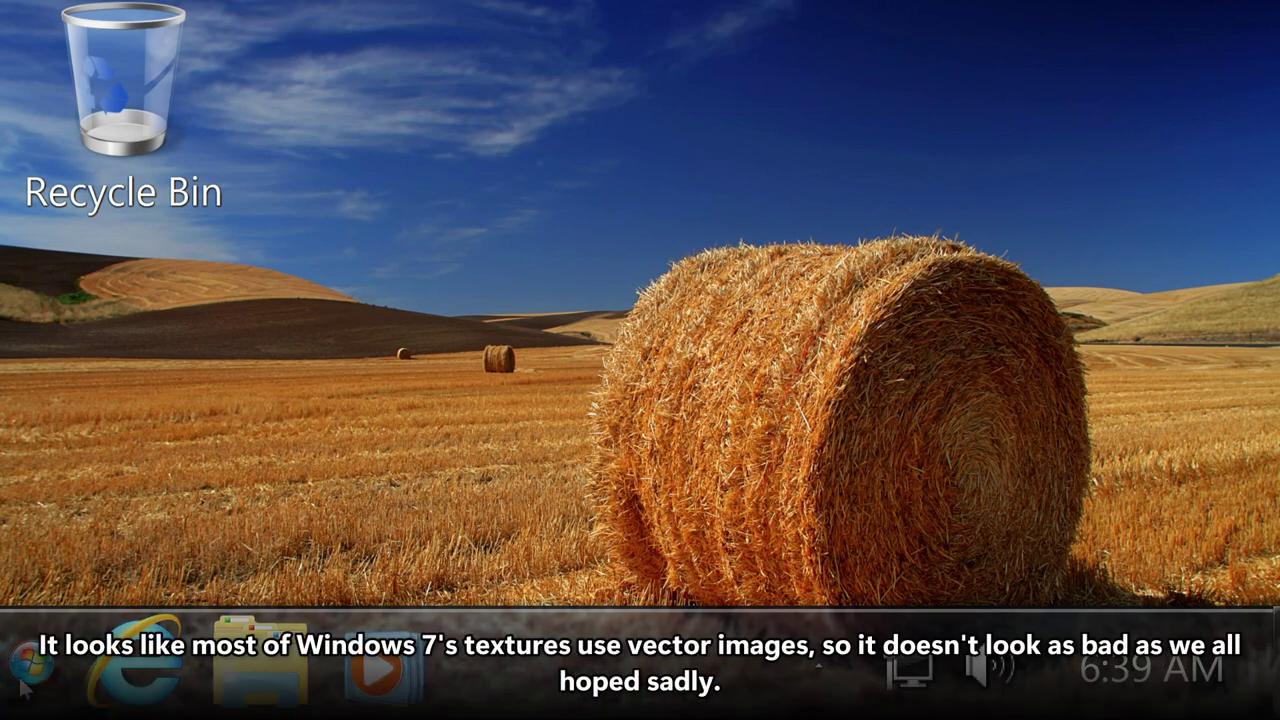
Examine how the desktop and Start menu look at 500% scaling
left_click(36, 650)
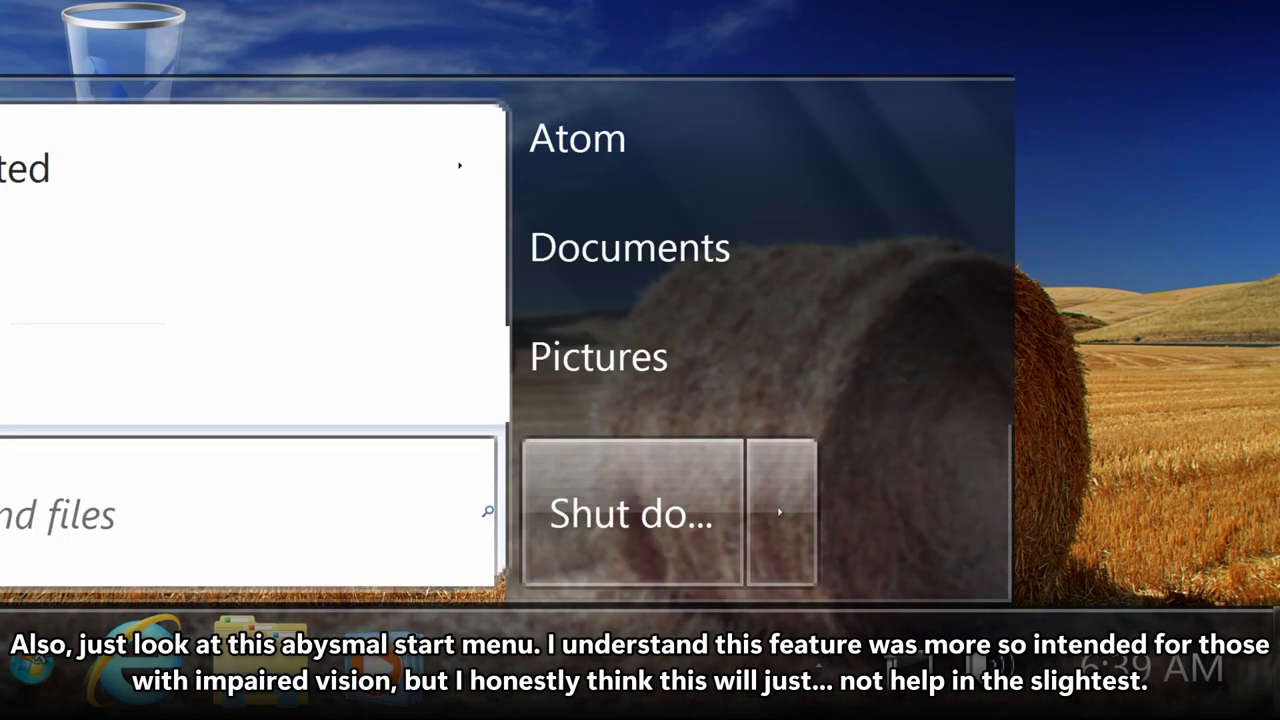
key("Escape")
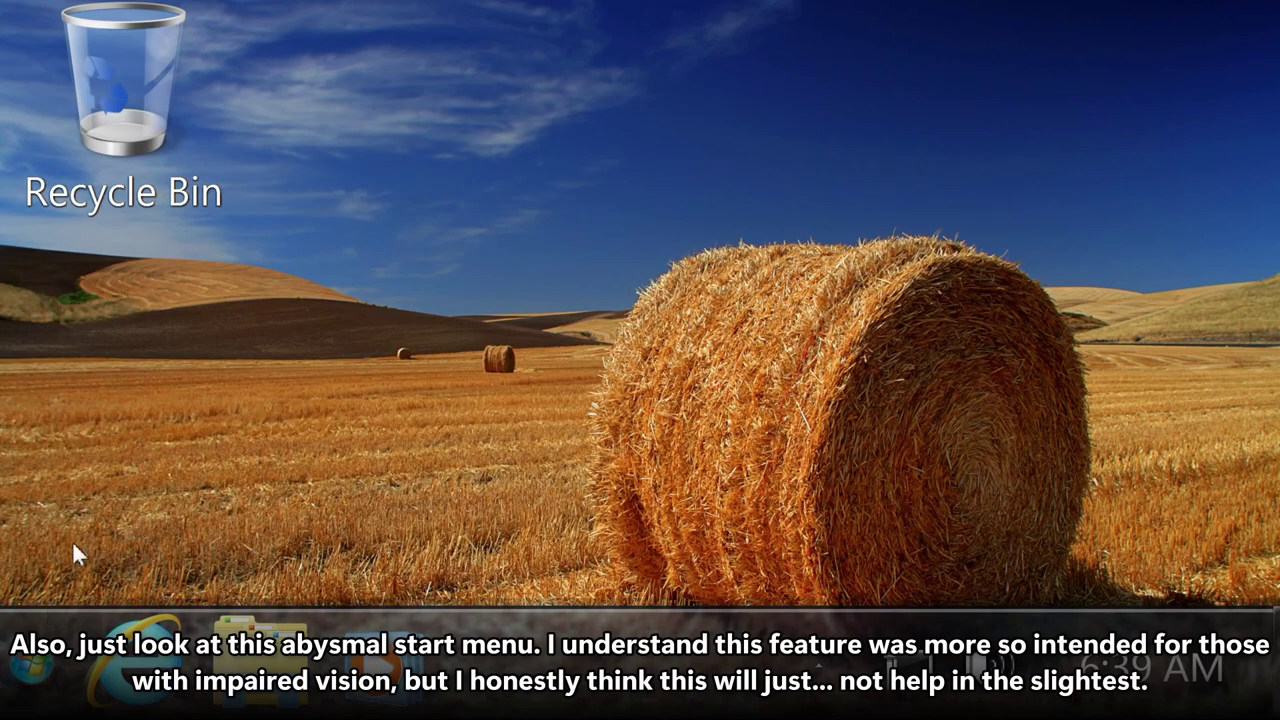
left_click_drag(149, 449, 600, 123)
left_click(478, 216)
left_click(32, 690)
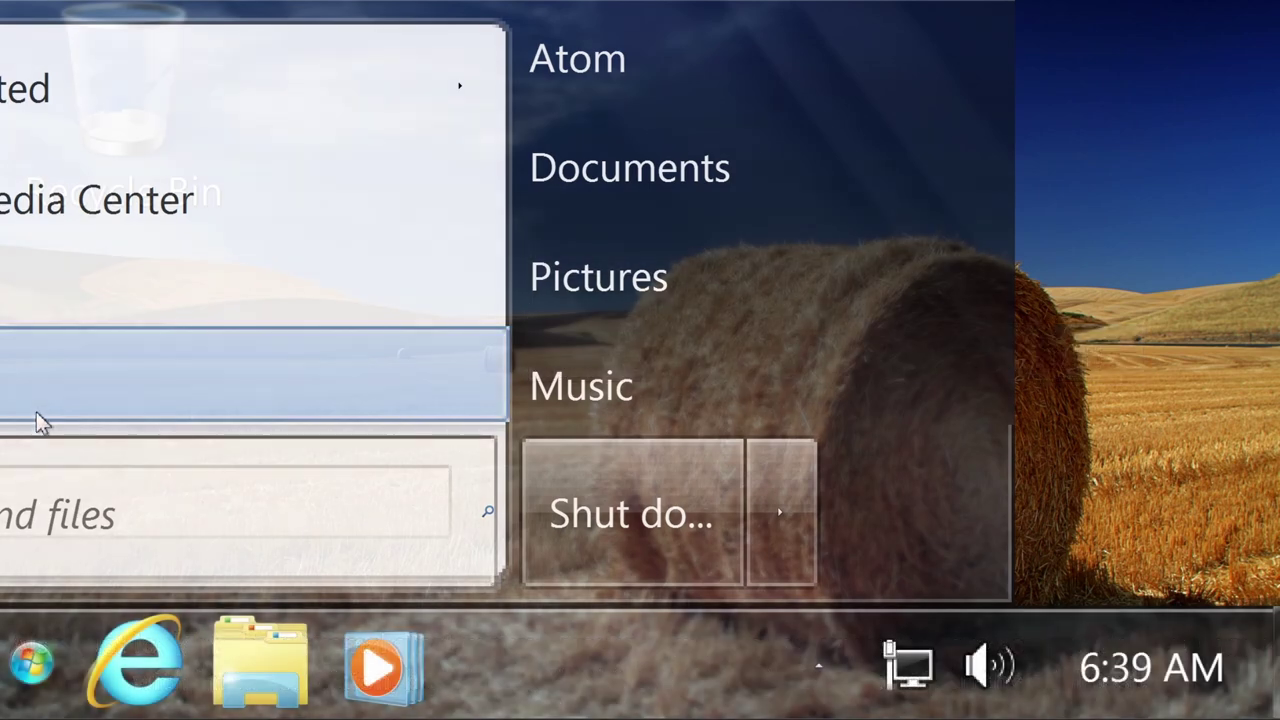
Browse the Downloads and Desktop folders in Windows Explorer at 500% scaling and close the window
left_click(308, 656)
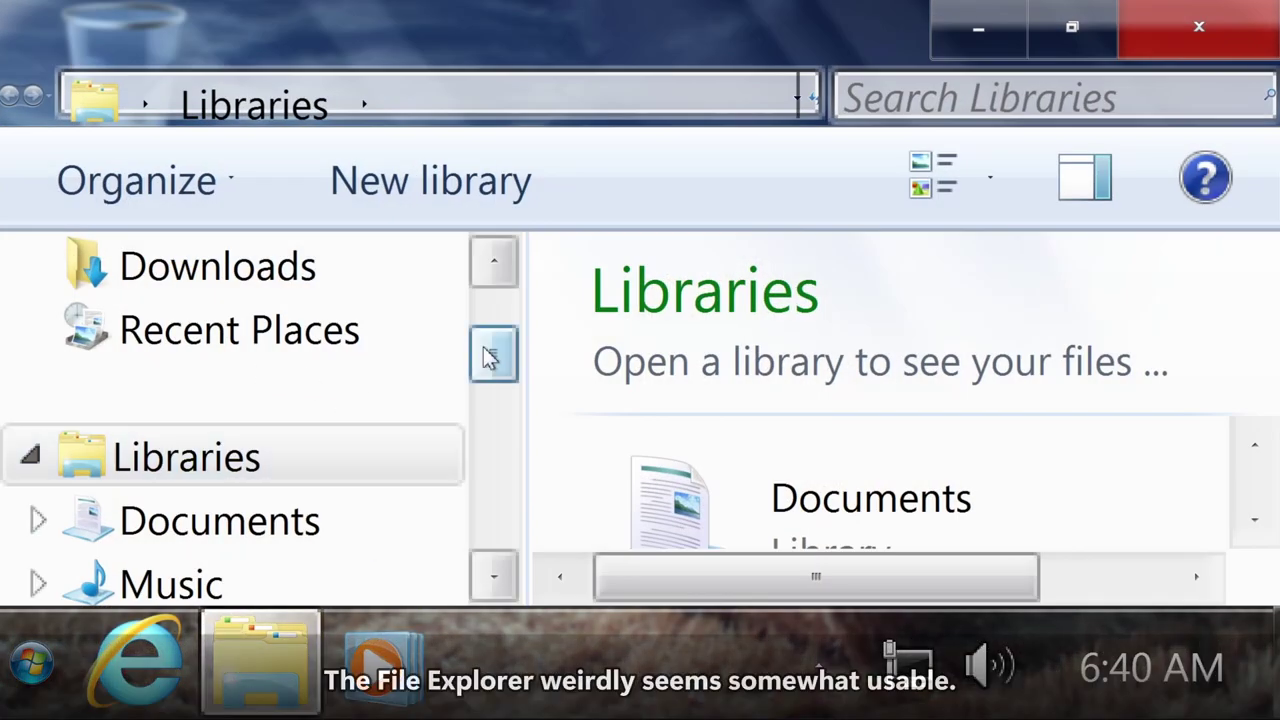
mouse_move(491, 355)
left_mouse_down()
mouse_move(491, 520)
mouse_move(497, 357)
left_mouse_up()
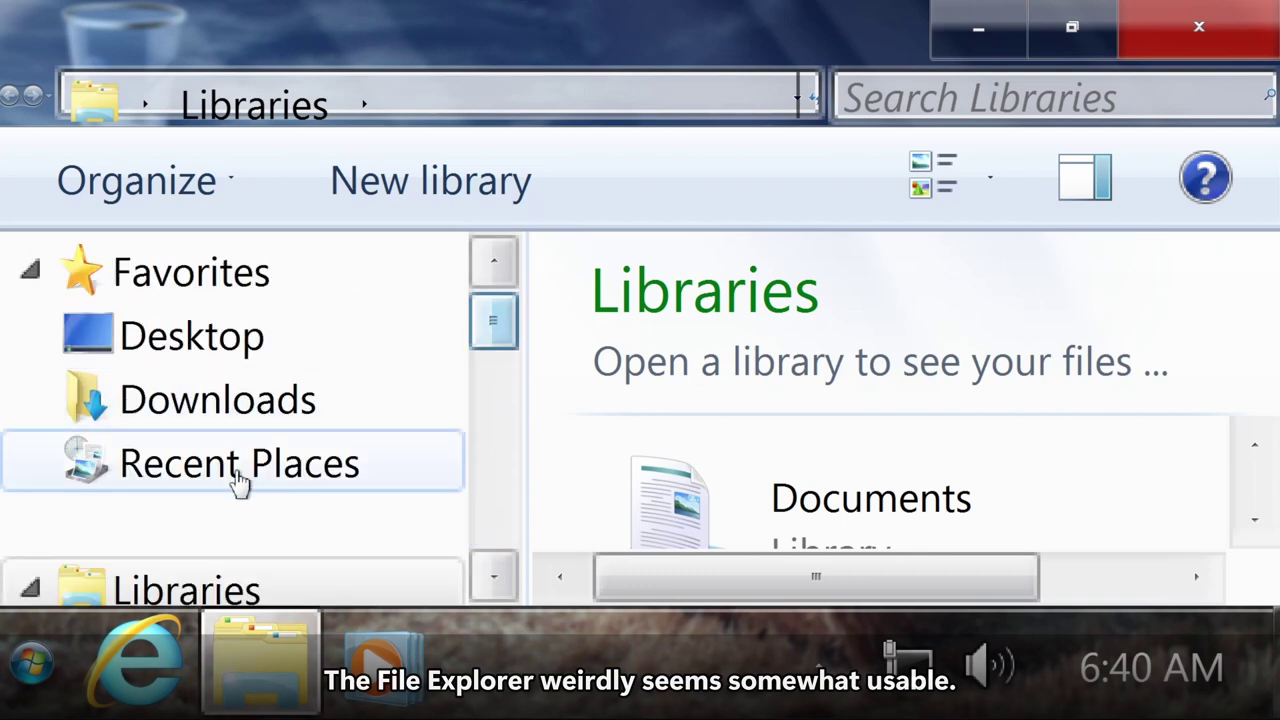
left_click(243, 393)
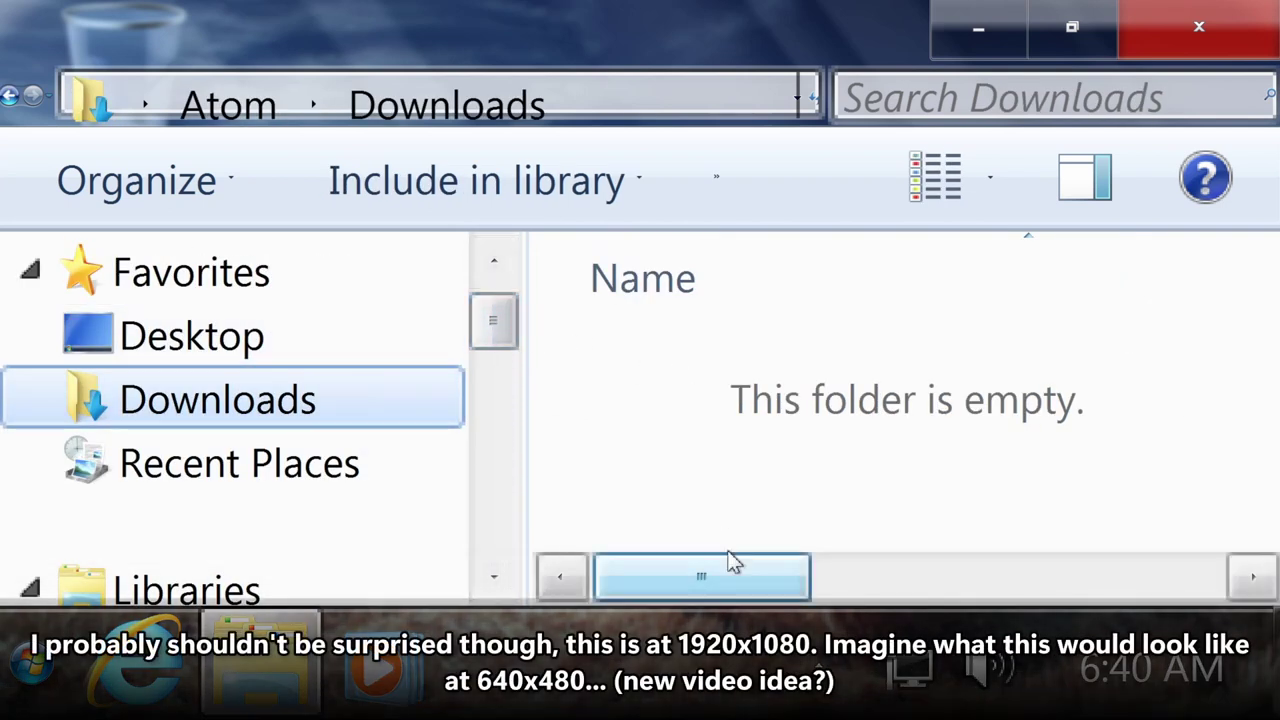
left_click(290, 318)
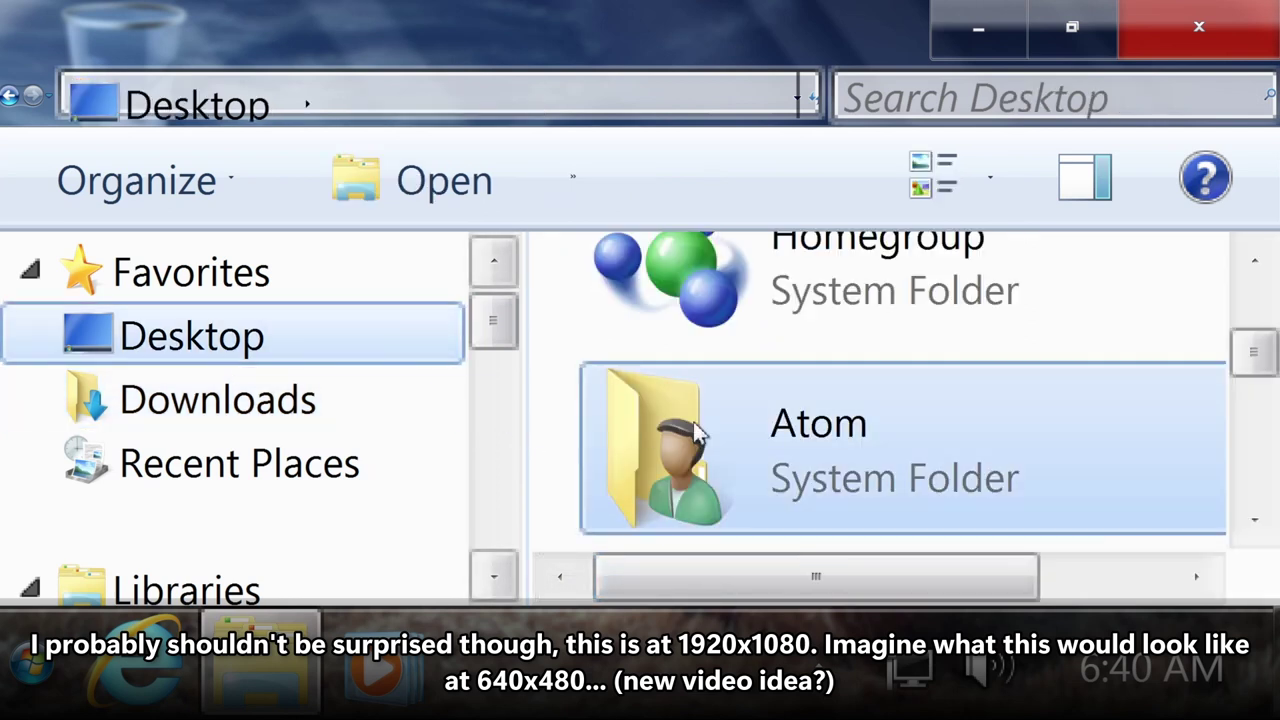
left_click_drag(1249, 352, 1250, 318)
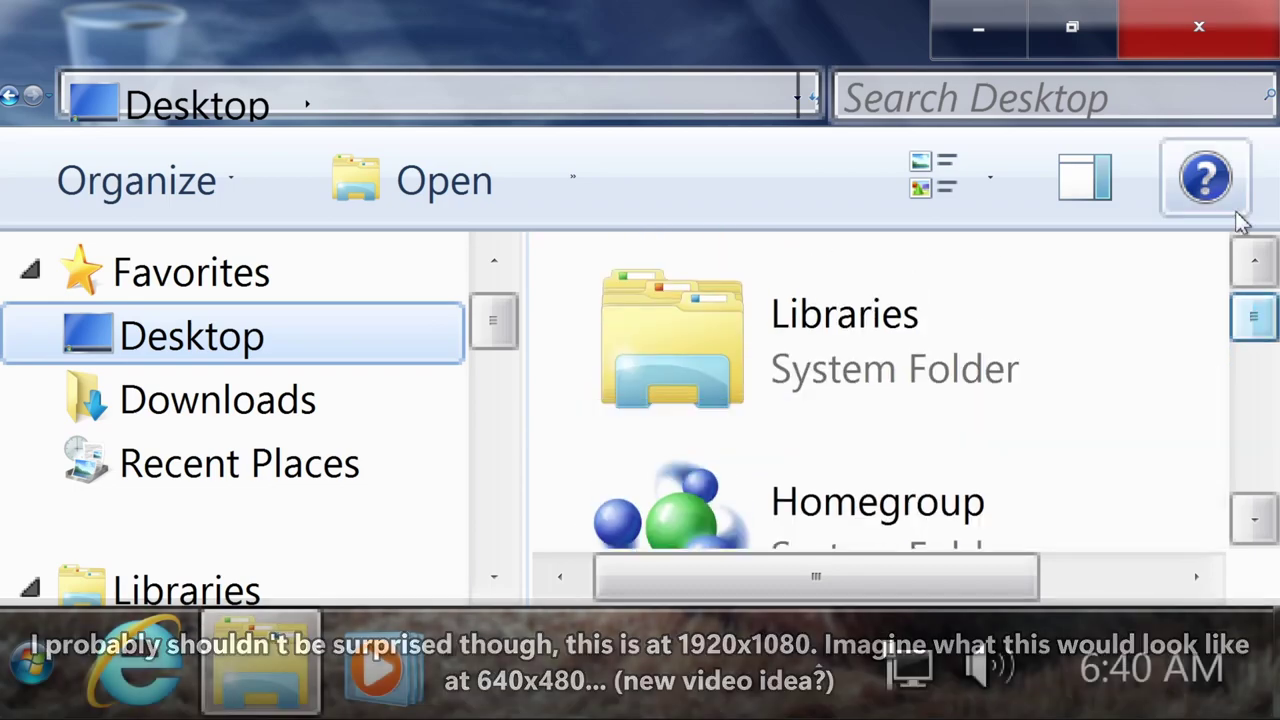
left_click(1220, 52)
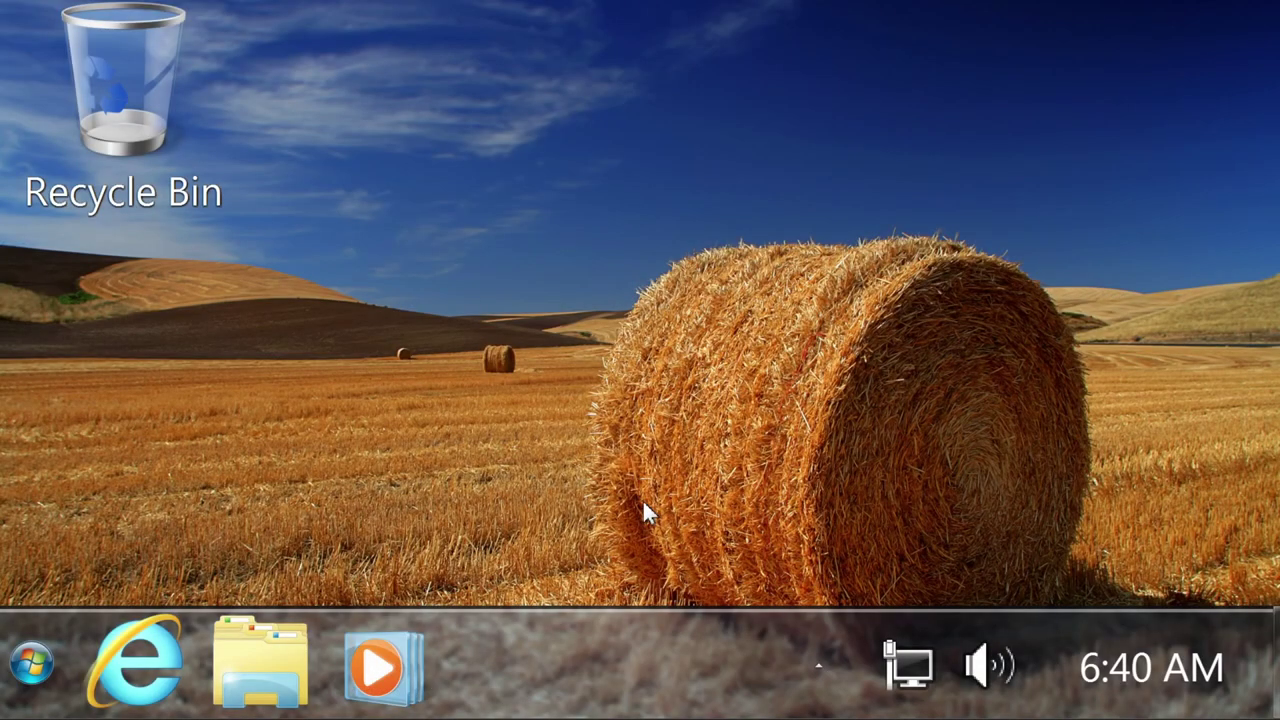
Open Internet Explorer to check how the browser looks at 500% scaling
left_click_drag(636, 477, 429, 163)
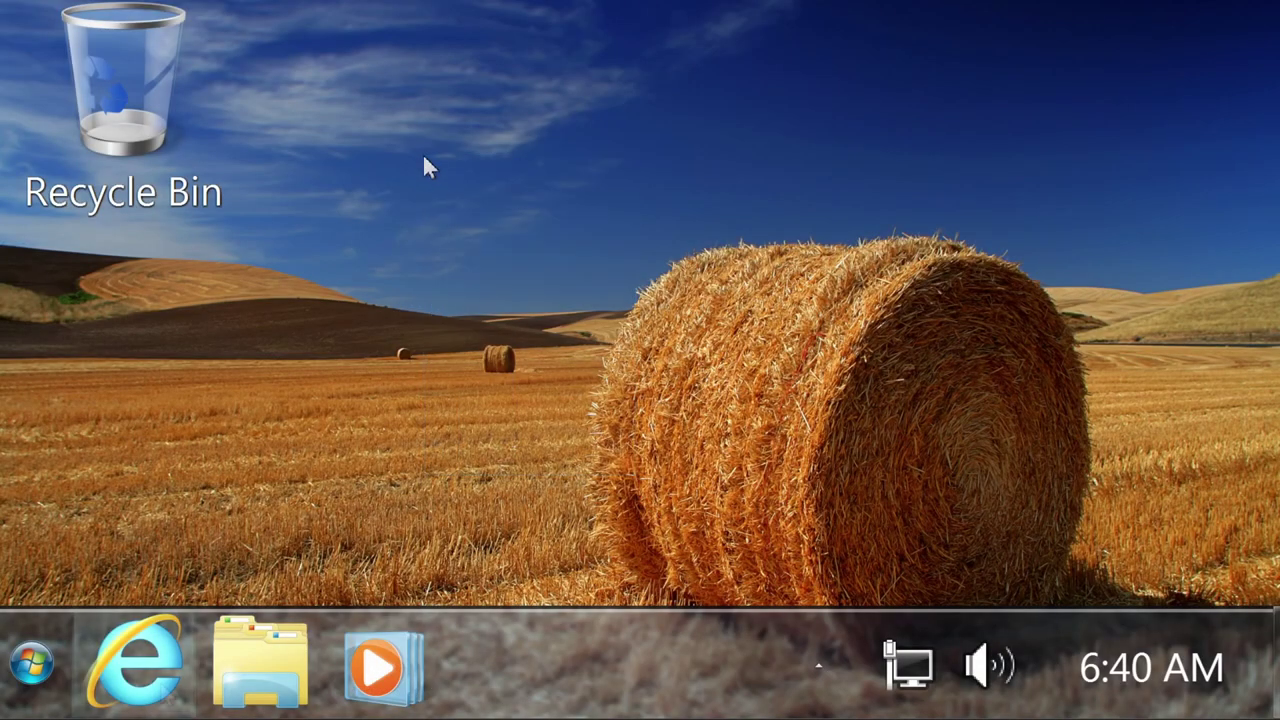
left_click(165, 693)
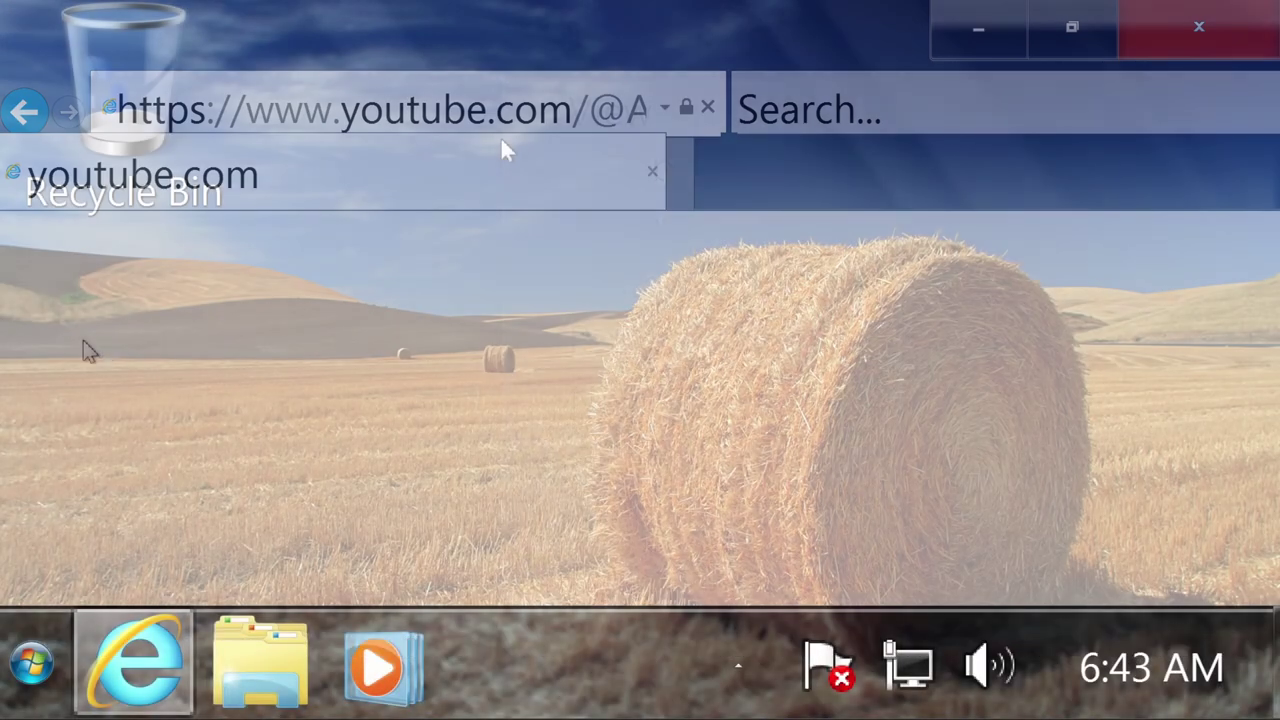
Open the desktop gadget gallery and add the Clock and Currency gadgets to the desktop
right_click(503, 145)
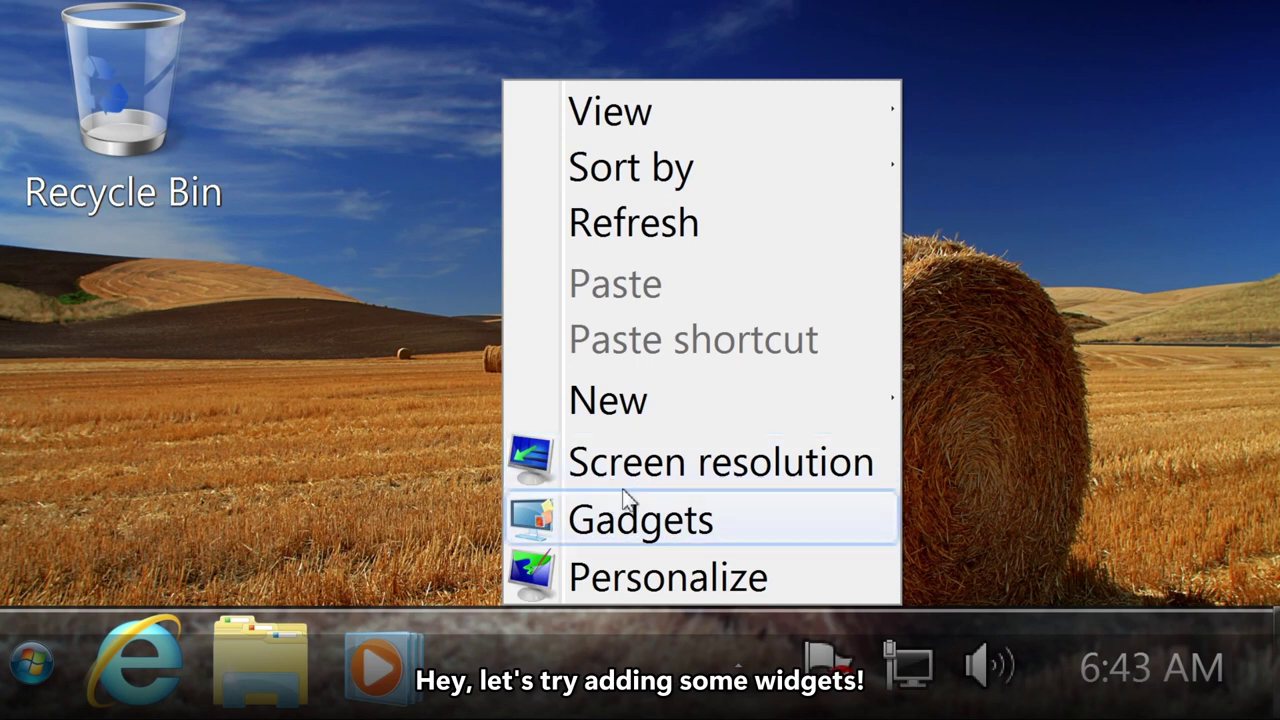
left_click(626, 515)
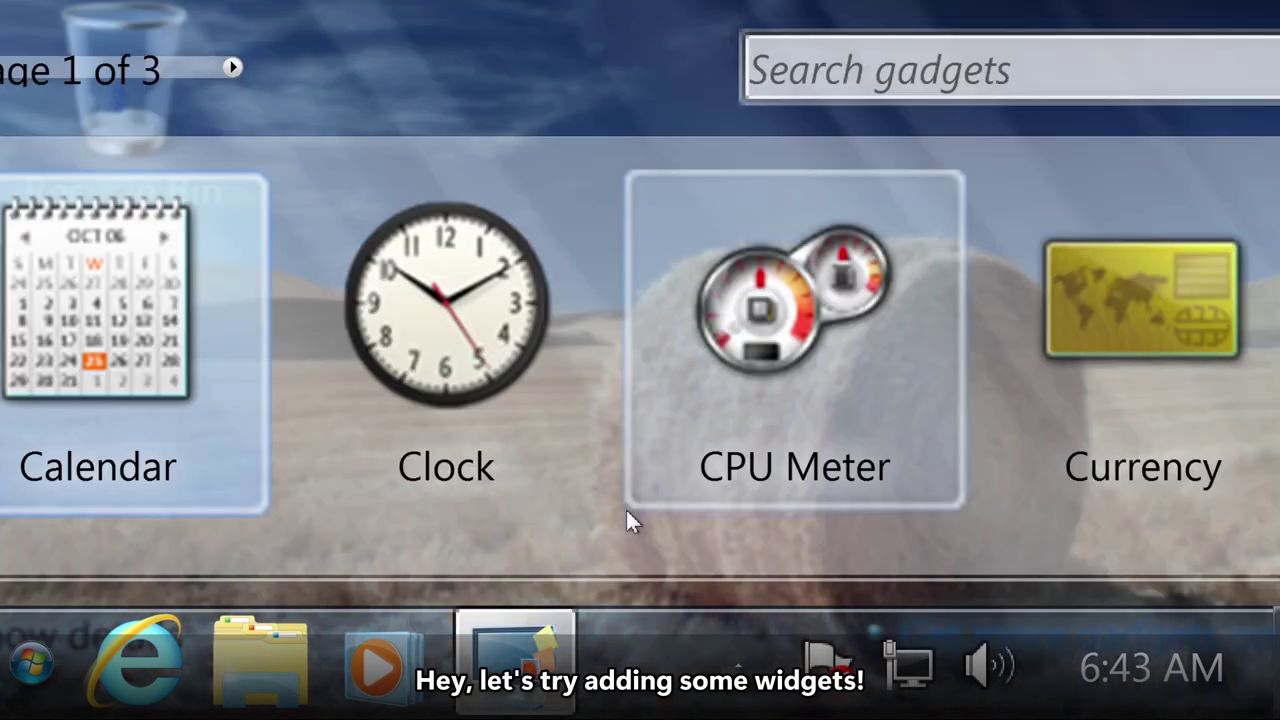
double_click(477, 409)
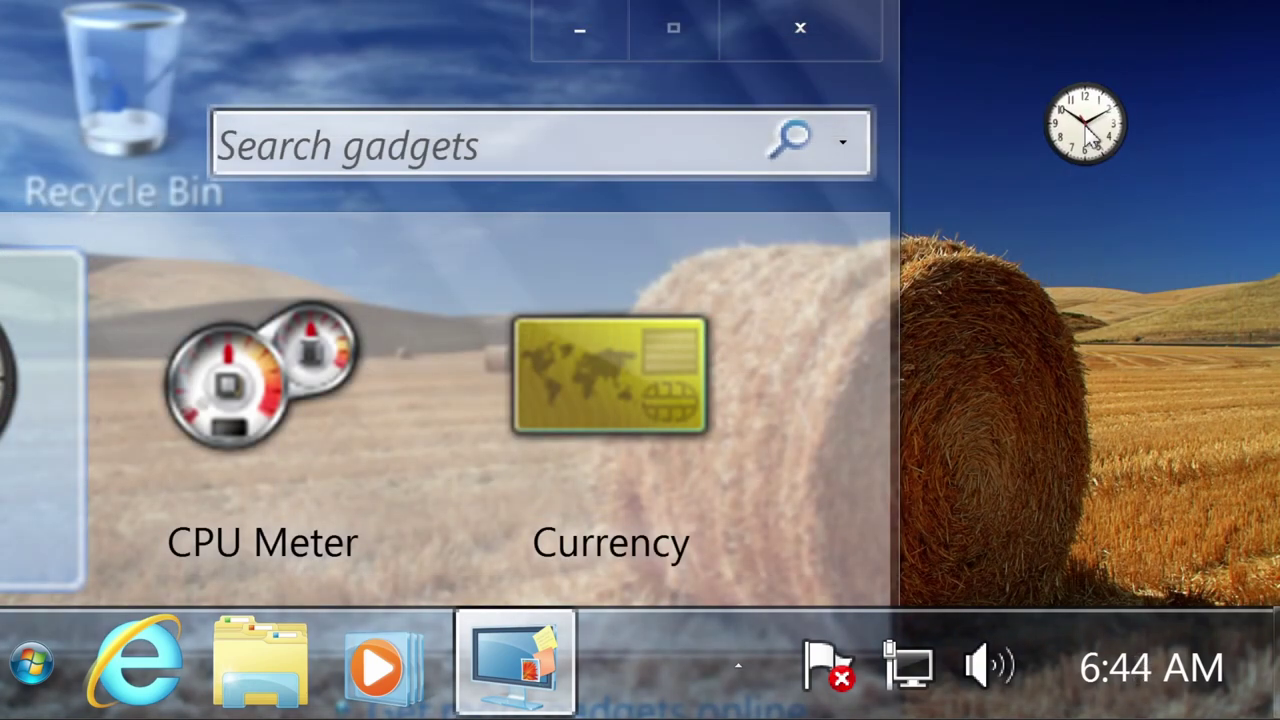
left_click_drag(22, 437, 968, 176)
left_click_drag(444, 479, 1128, 214)
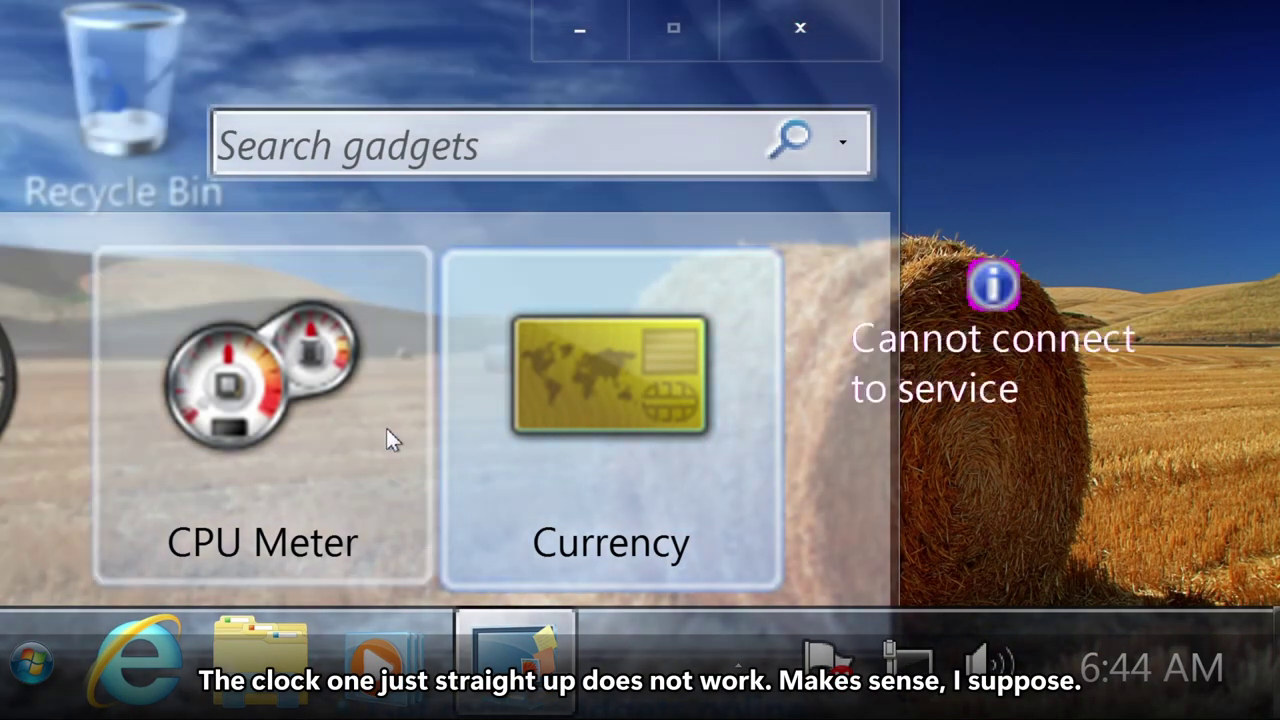
Add the CPU Meter and Calendar gadgets to the desktop and close the gadget gallery
left_click_drag(360, 407, 928, 168)
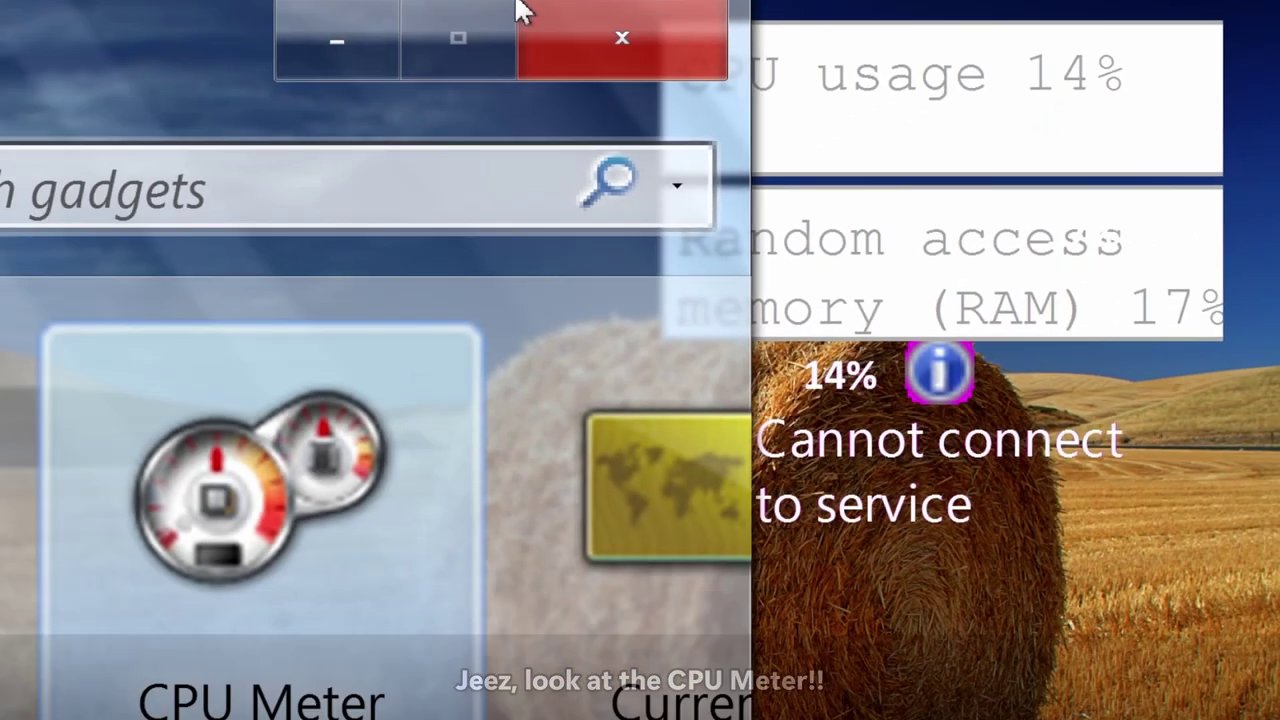
left_click_drag(611, 450, 340, 410)
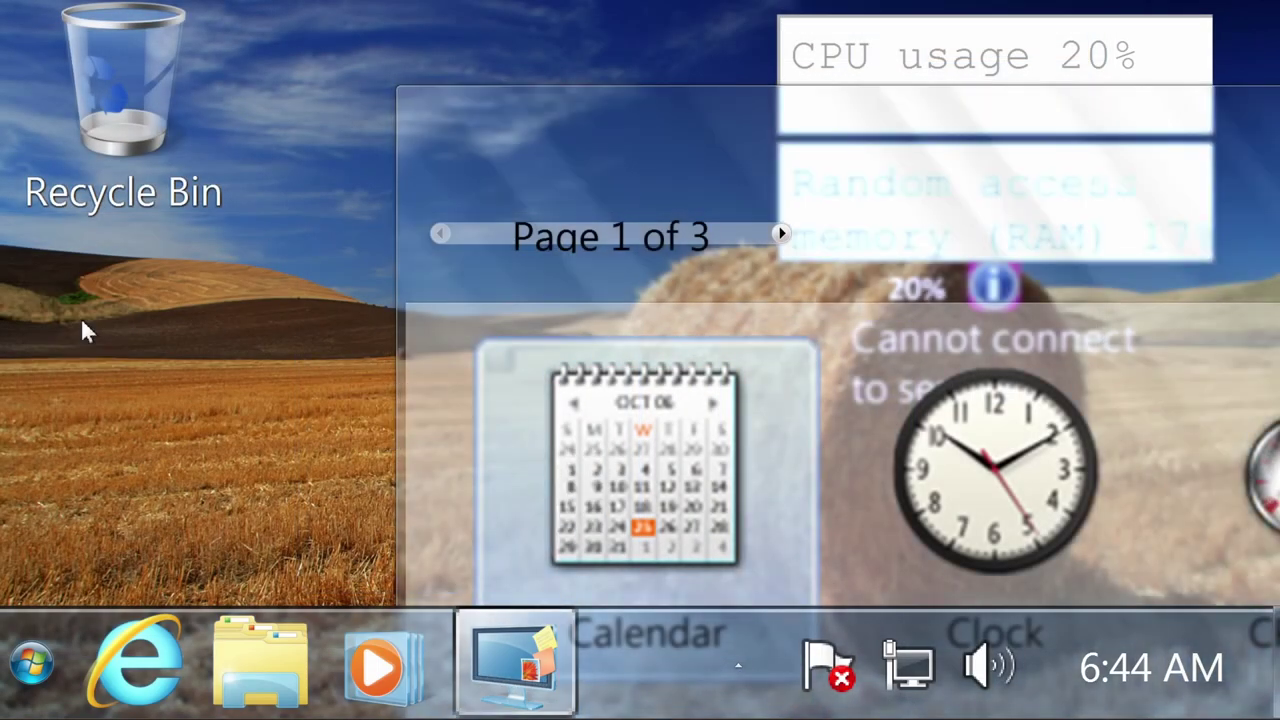
left_click_drag(83, 330, 83, 330)
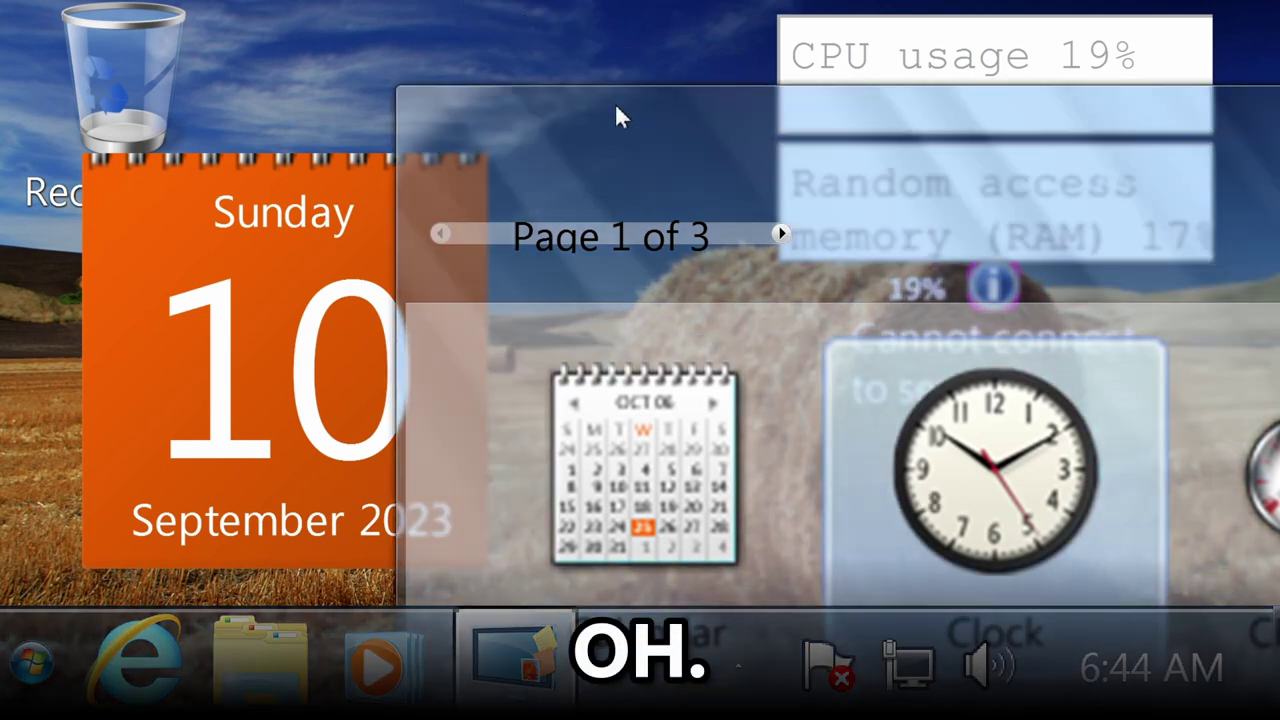
double_click(614, 102)
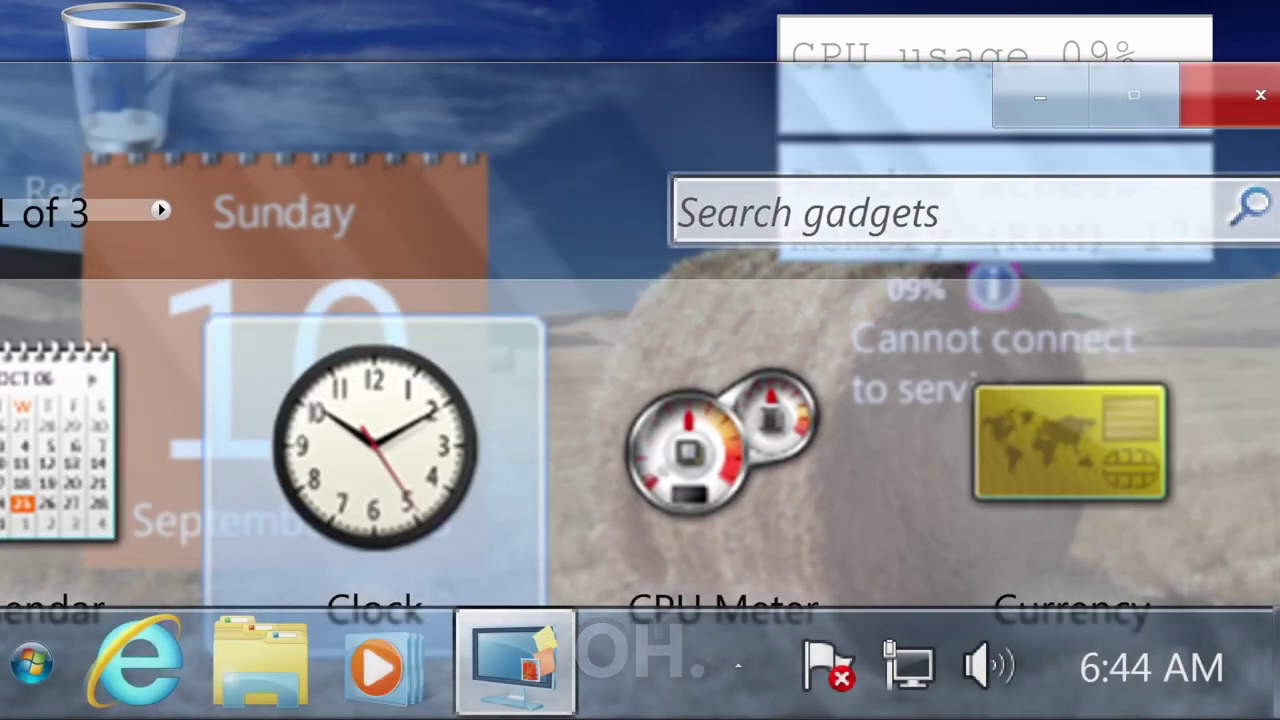
left_click(1220, 100)
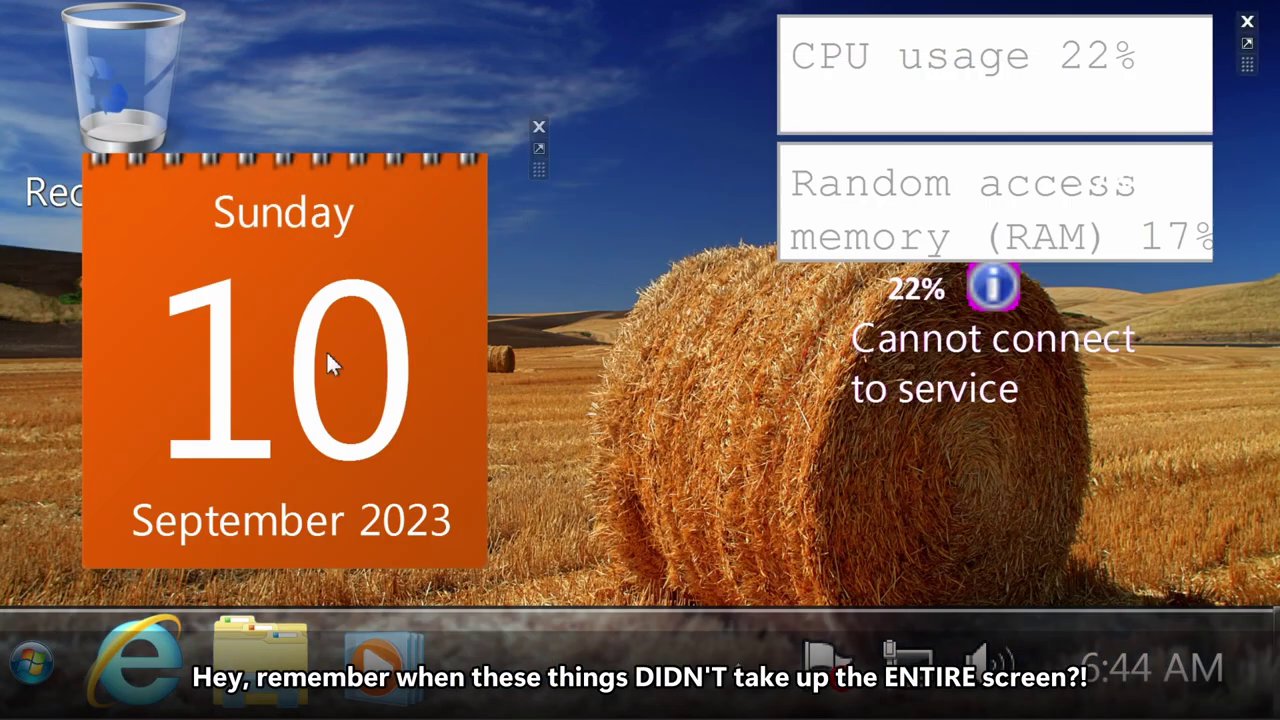
Move the Calendar gadget over the CPU Meter gadget and close the Start menu
left_click_drag(350, 200, 652, 137)
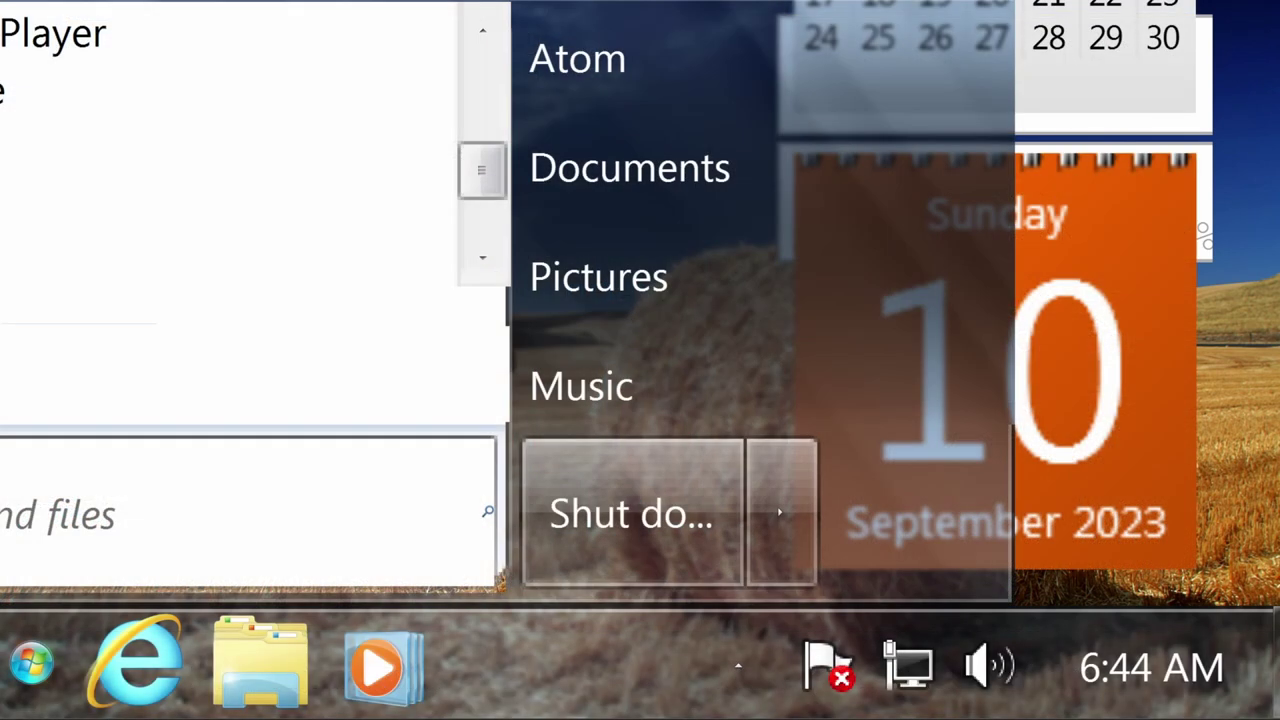
left_click(64, 640)
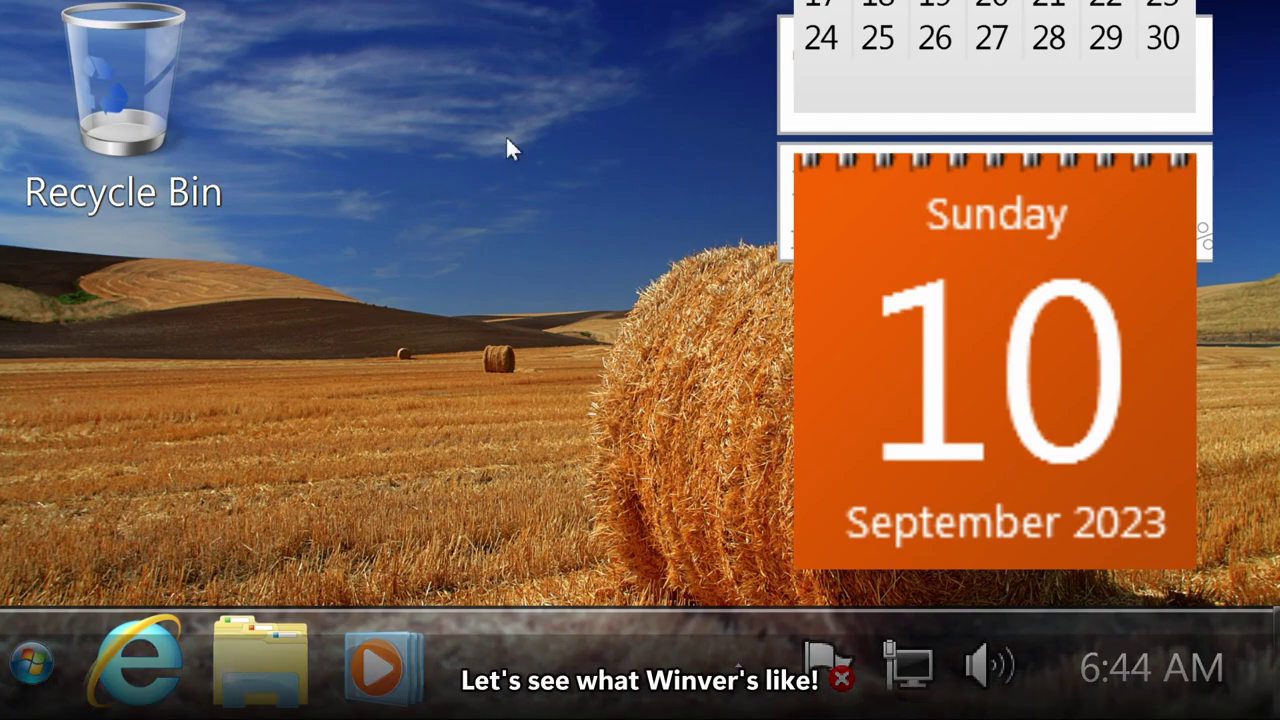
Run winver to examine the About Windows dialog at 500% scaling and close it
key("super+r")
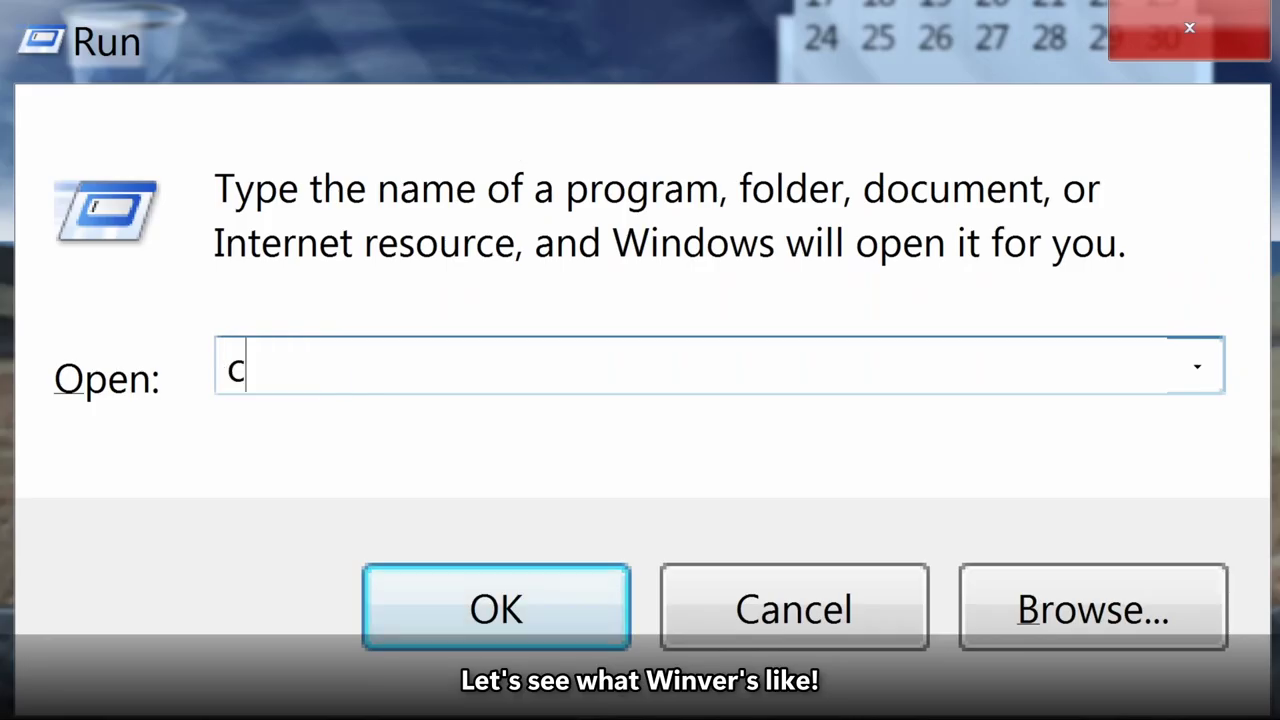
type("co")
key("BackSpace")
key("BackSpace")
type("winver")
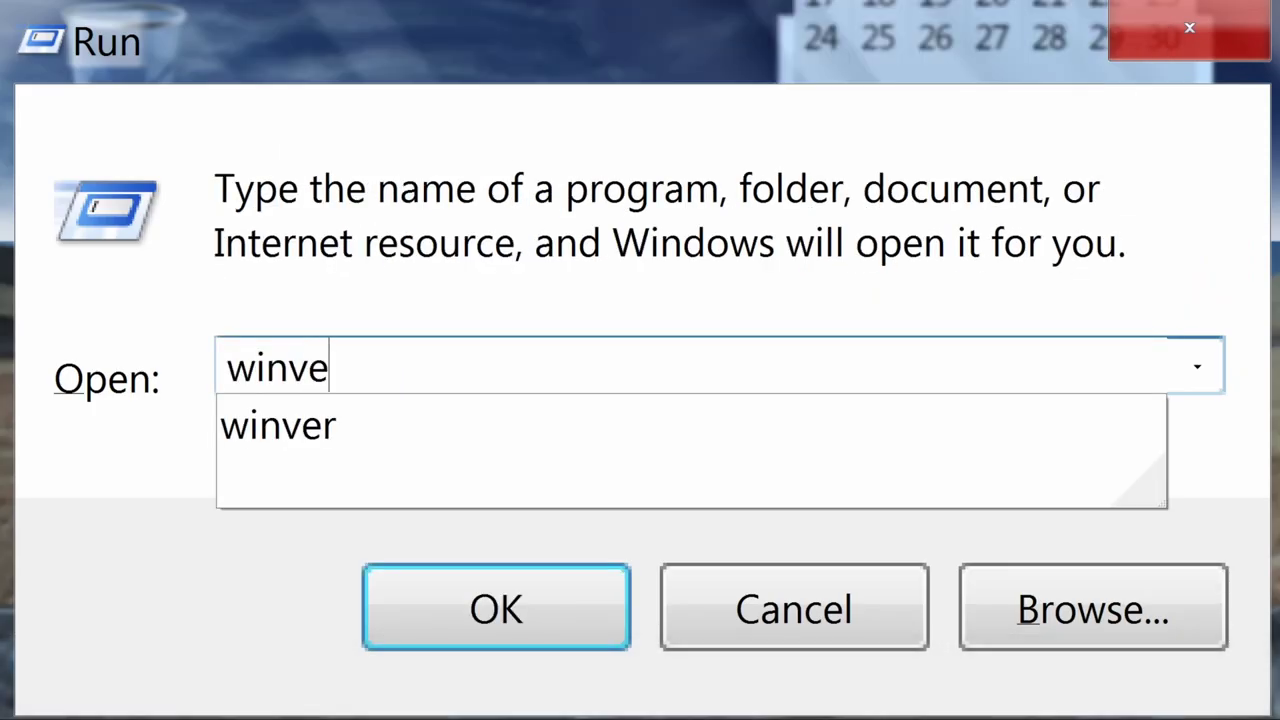
key("Return")
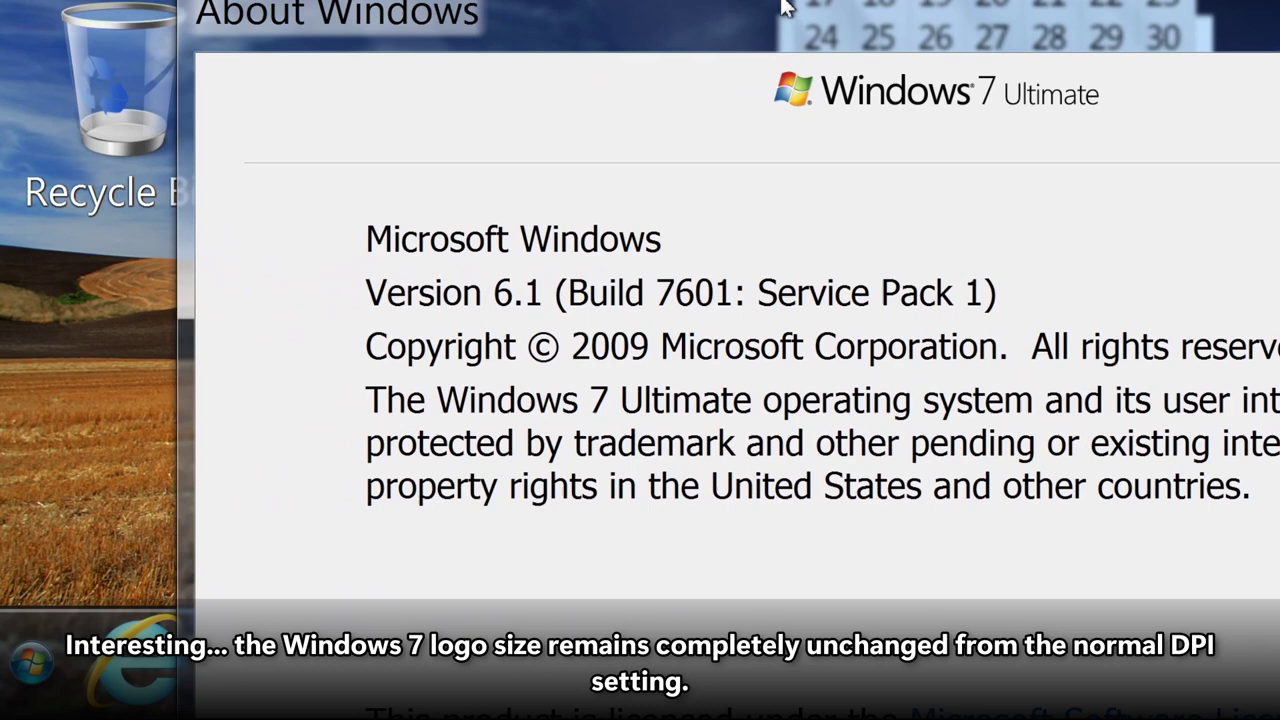
left_click_drag(783, 2, 270, 98)
left_click(1128, 115)
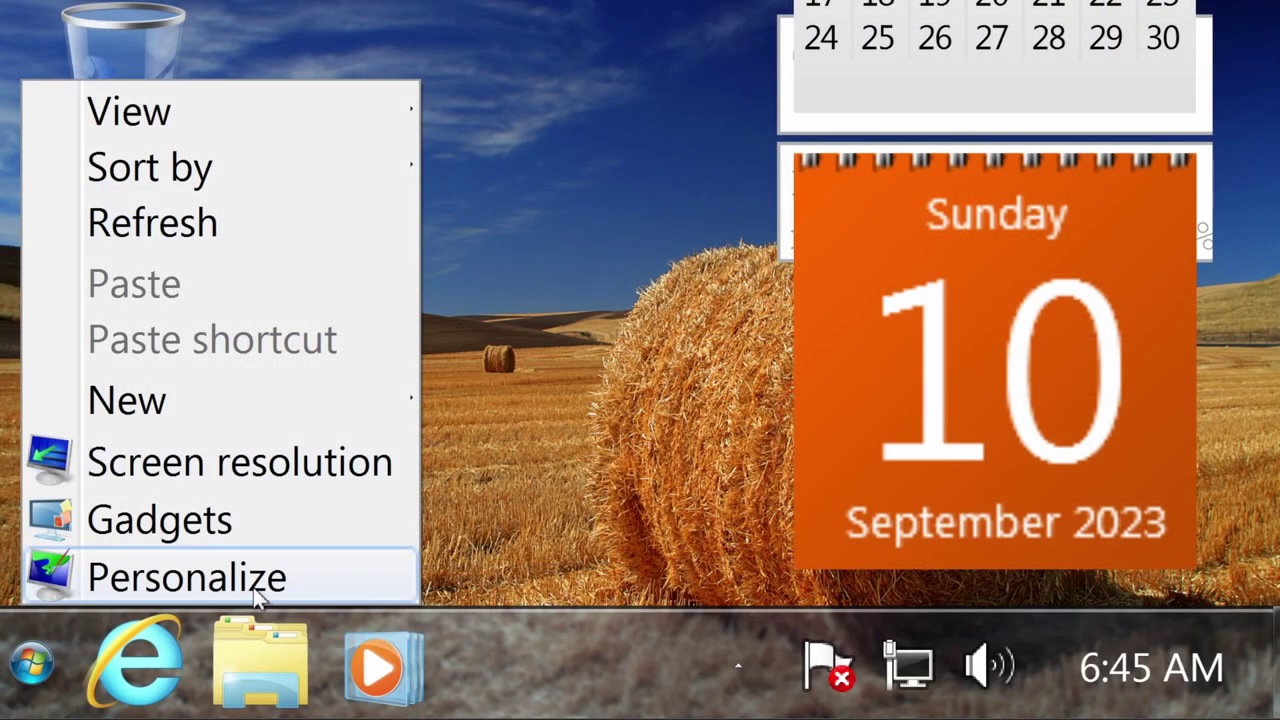
Set the desktop background to the lighthouse picture from the United States group, save it and close Personalization
left_click(255, 595)
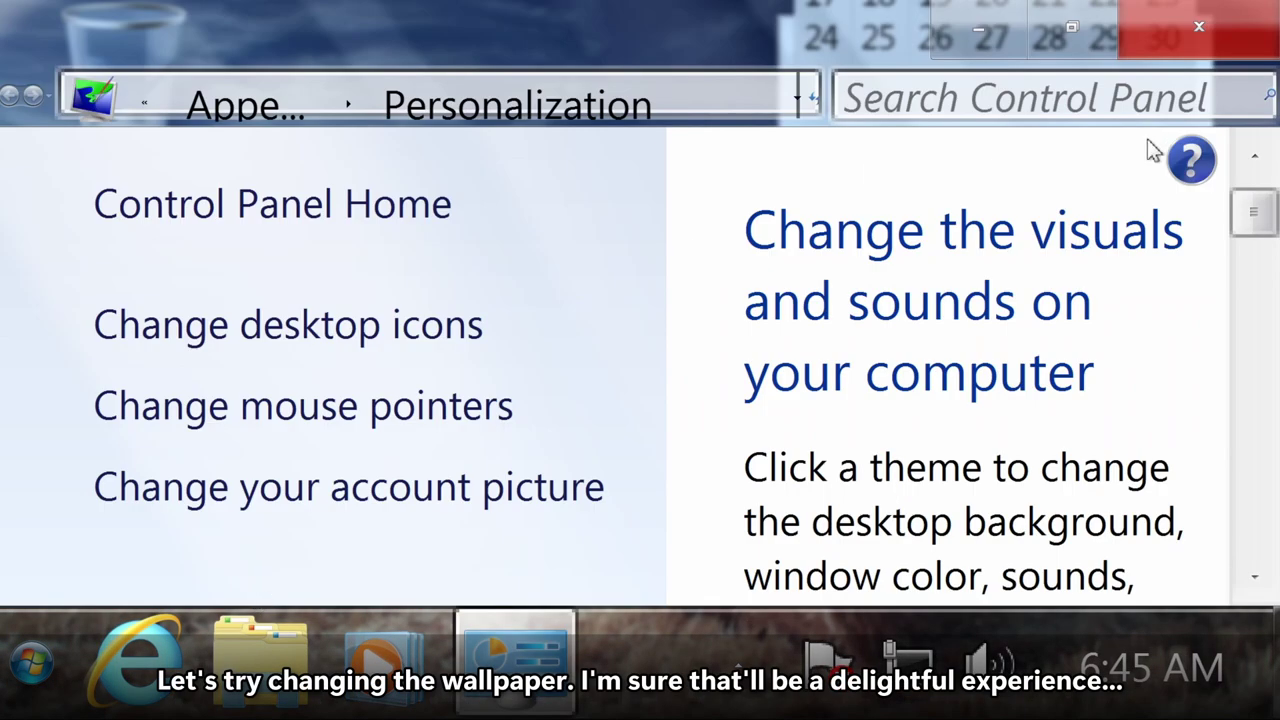
left_click_drag(1258, 218, 1257, 533)
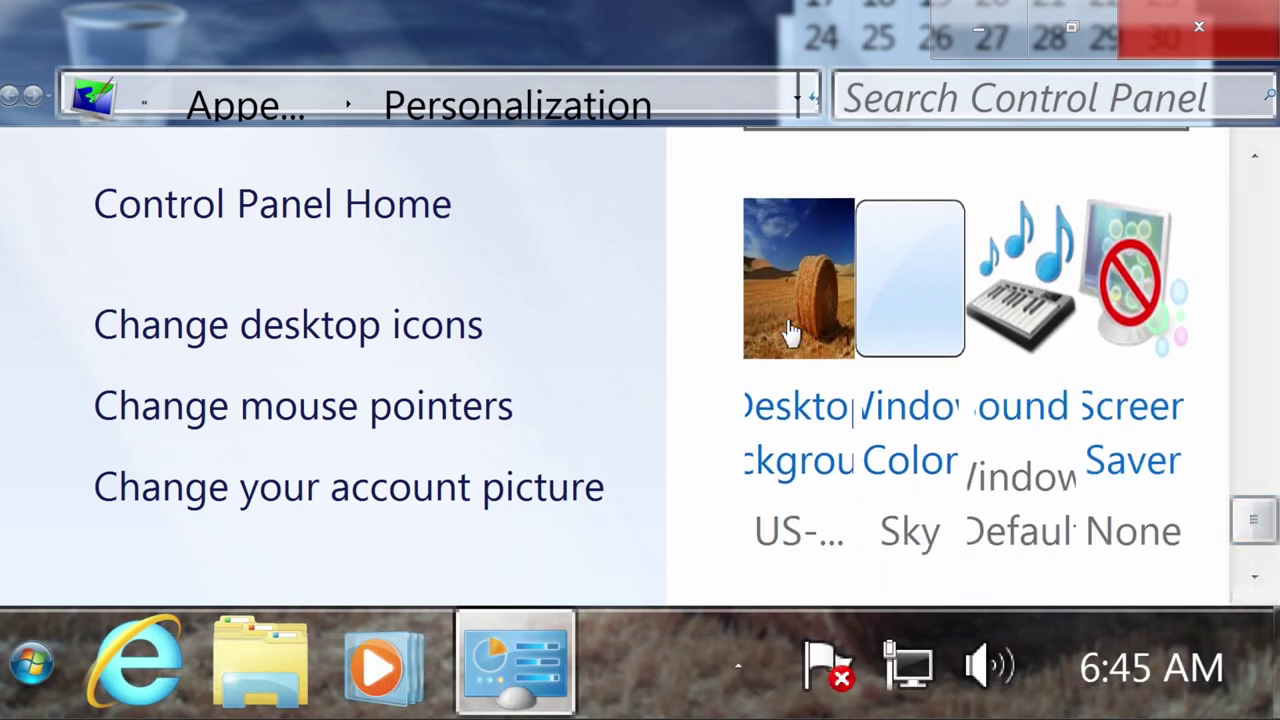
left_click(835, 335)
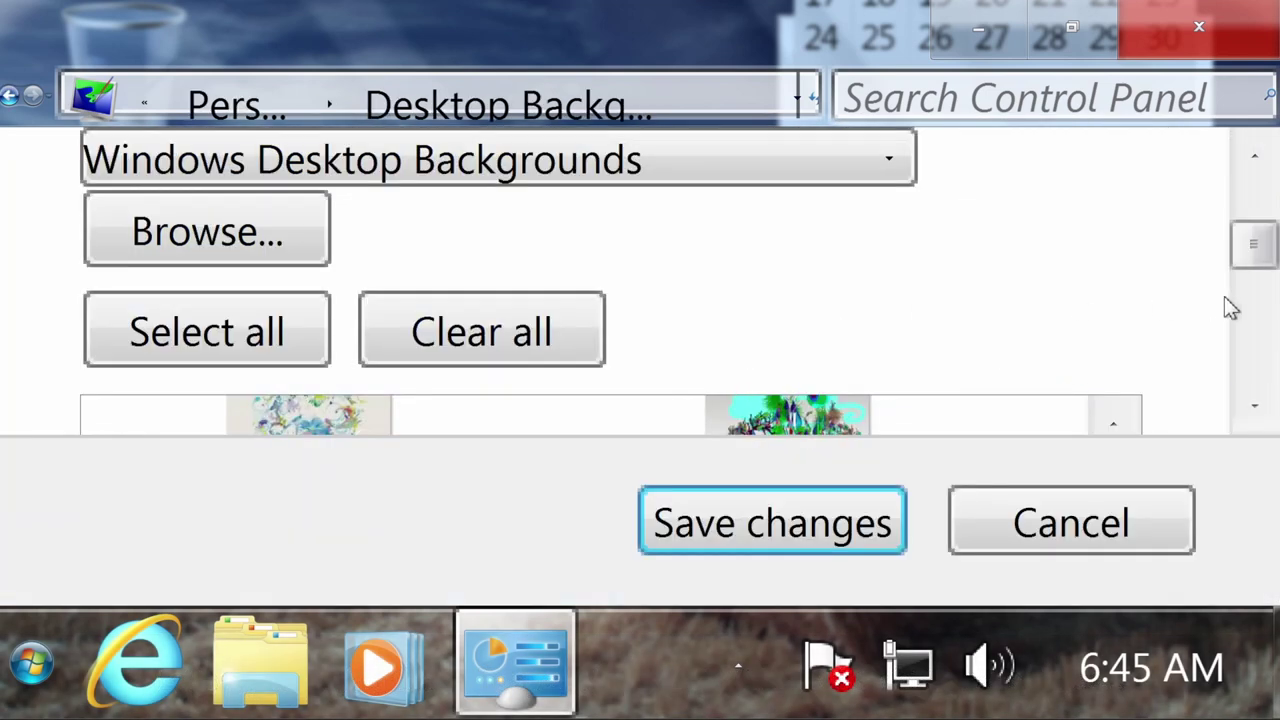
left_click_drag(1252, 245, 1262, 325)
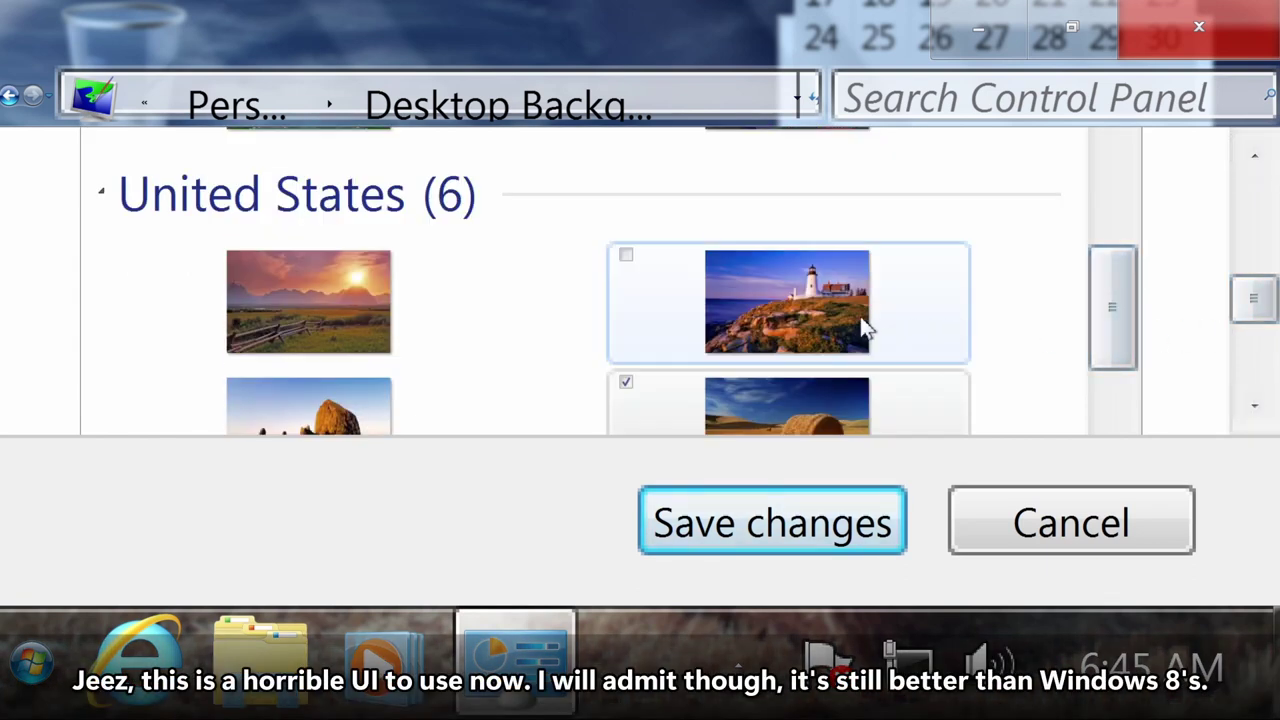
left_click(728, 322)
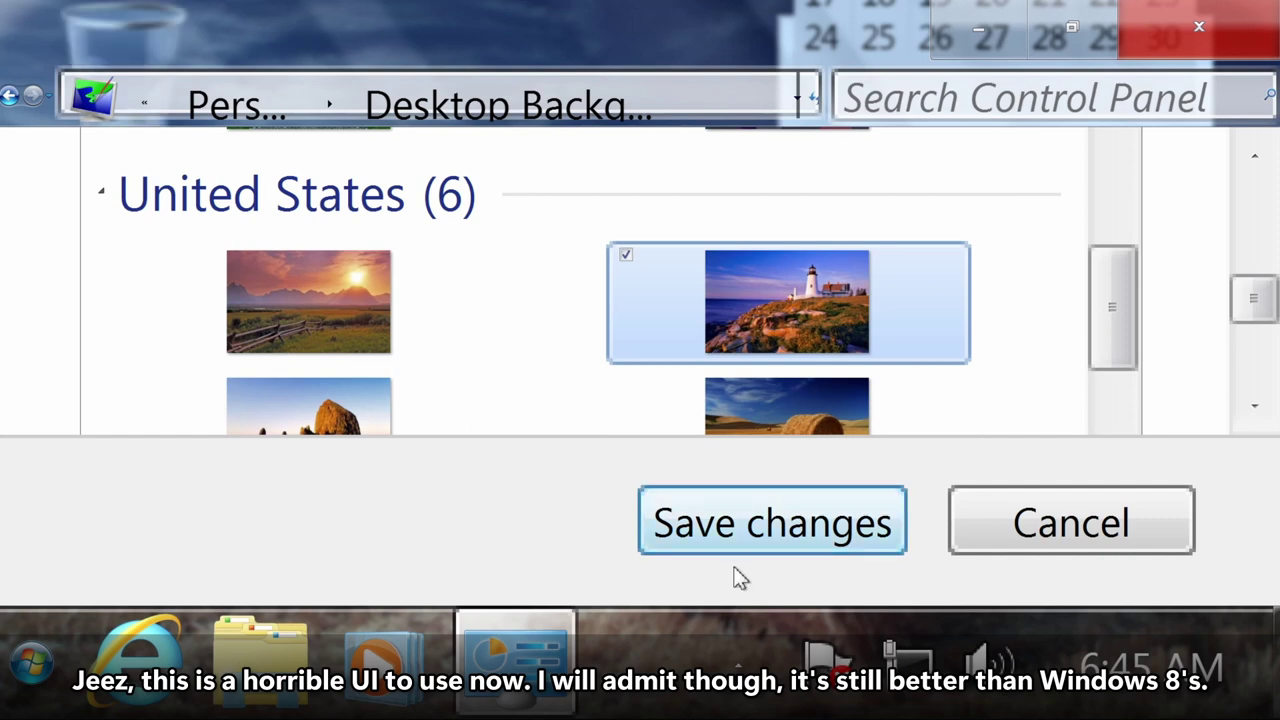
left_click(837, 537)
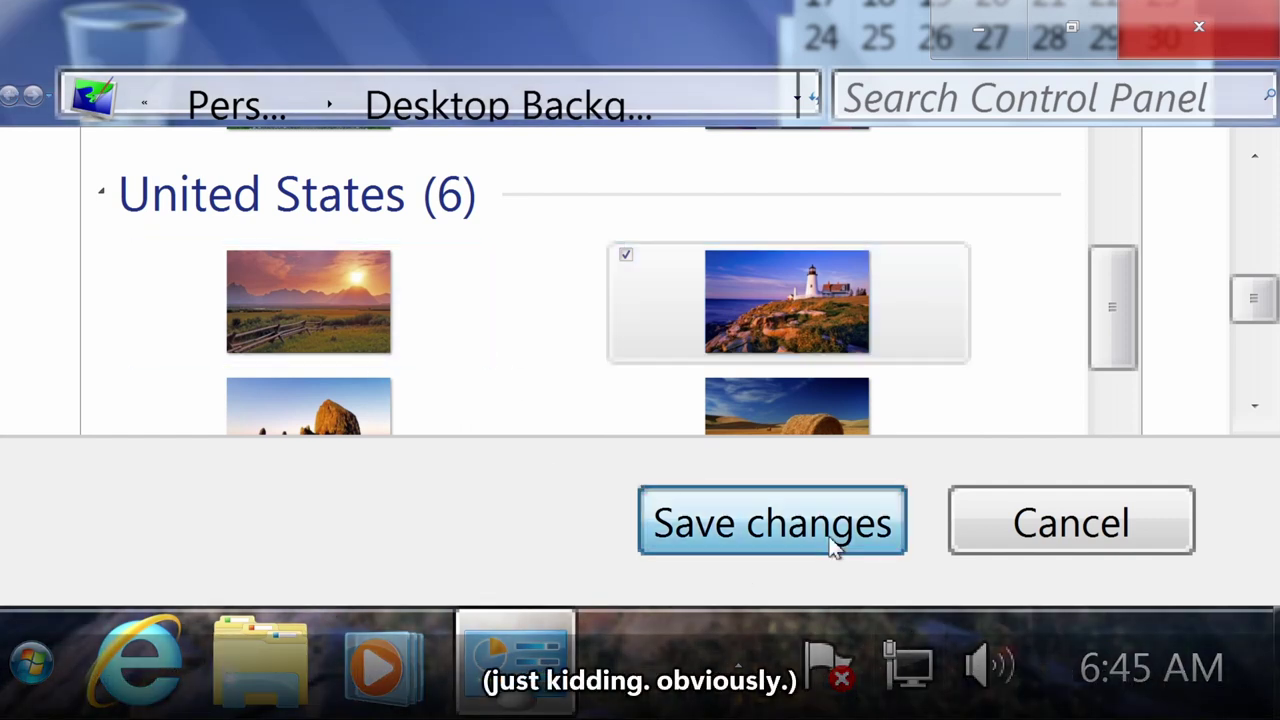
left_click(1211, 38)
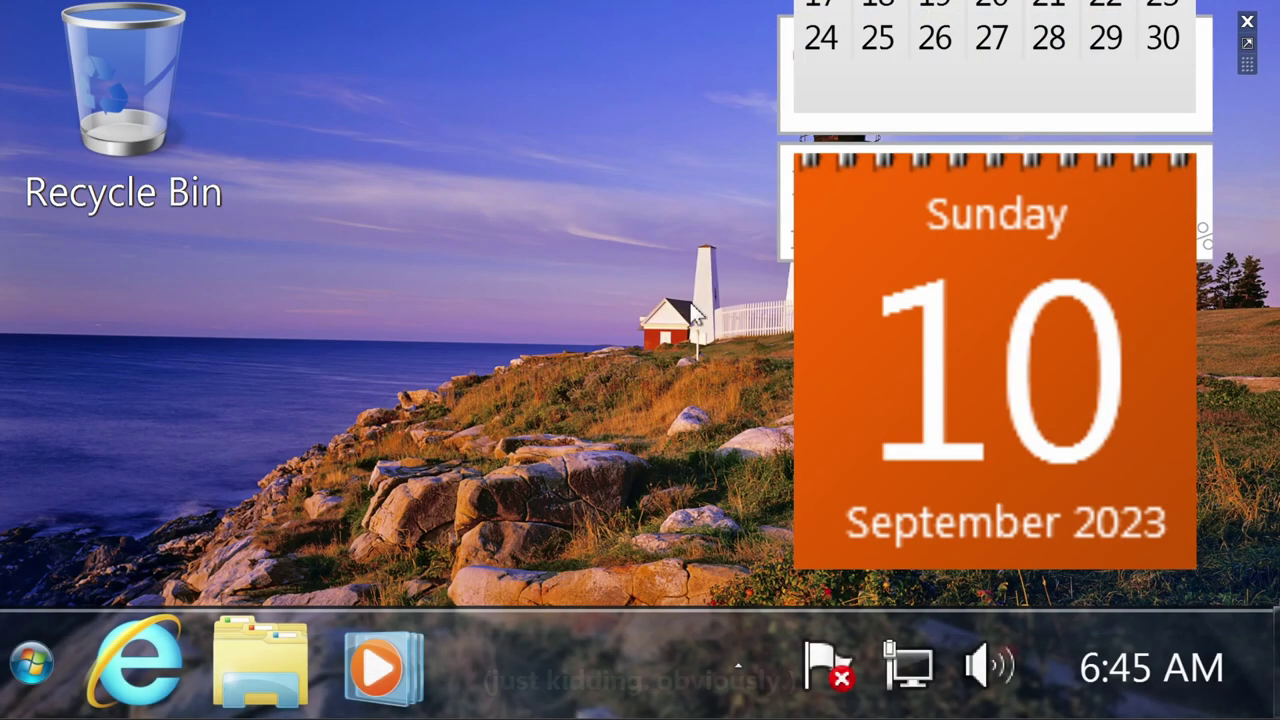
Run notepad, stretch its collapsed window down to near the taskbar and enter a sentence ending in "DPI scaling!"
key("super+r")
type("notepad")
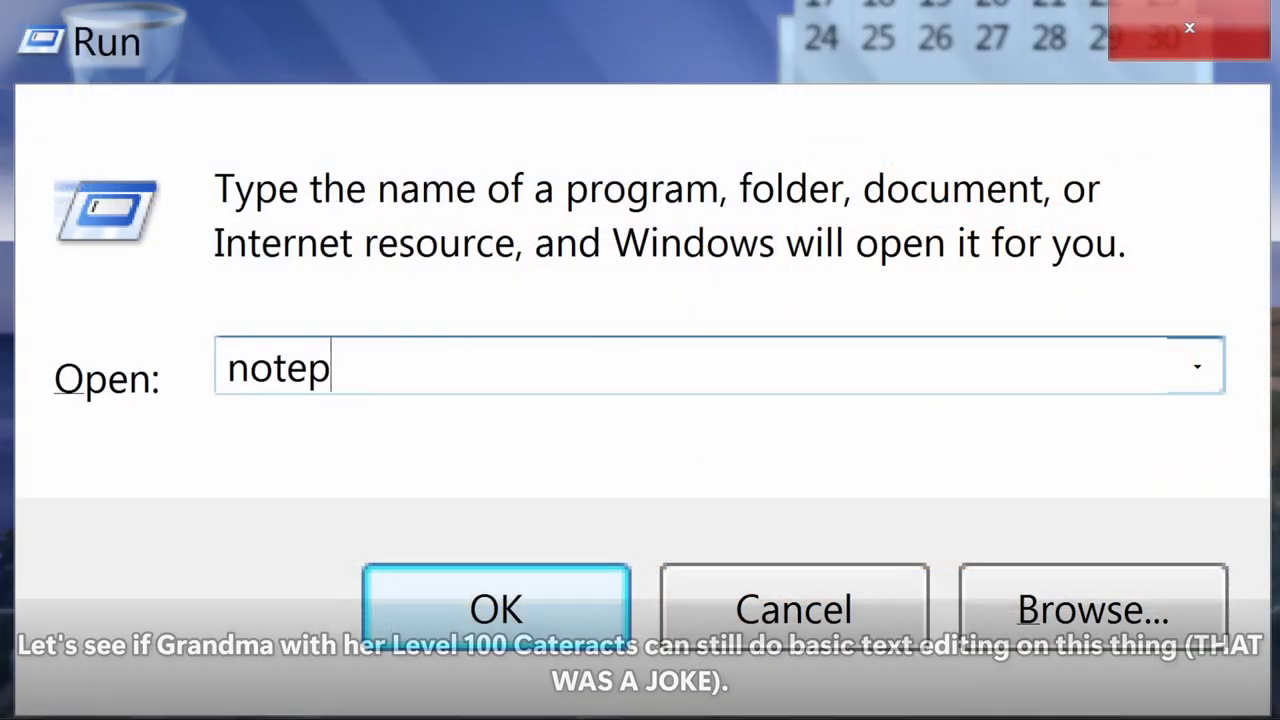
key("ctrl+a")
key("Return")
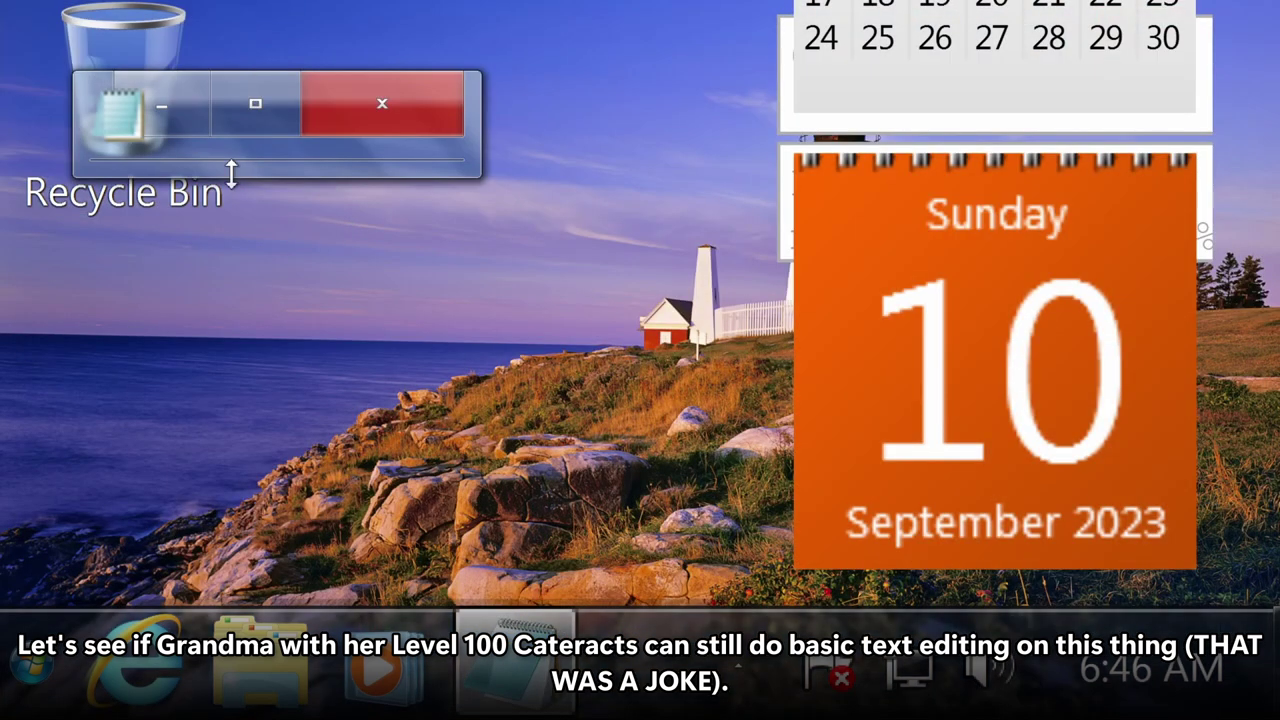
left_click_drag(231, 174, 268, 598)
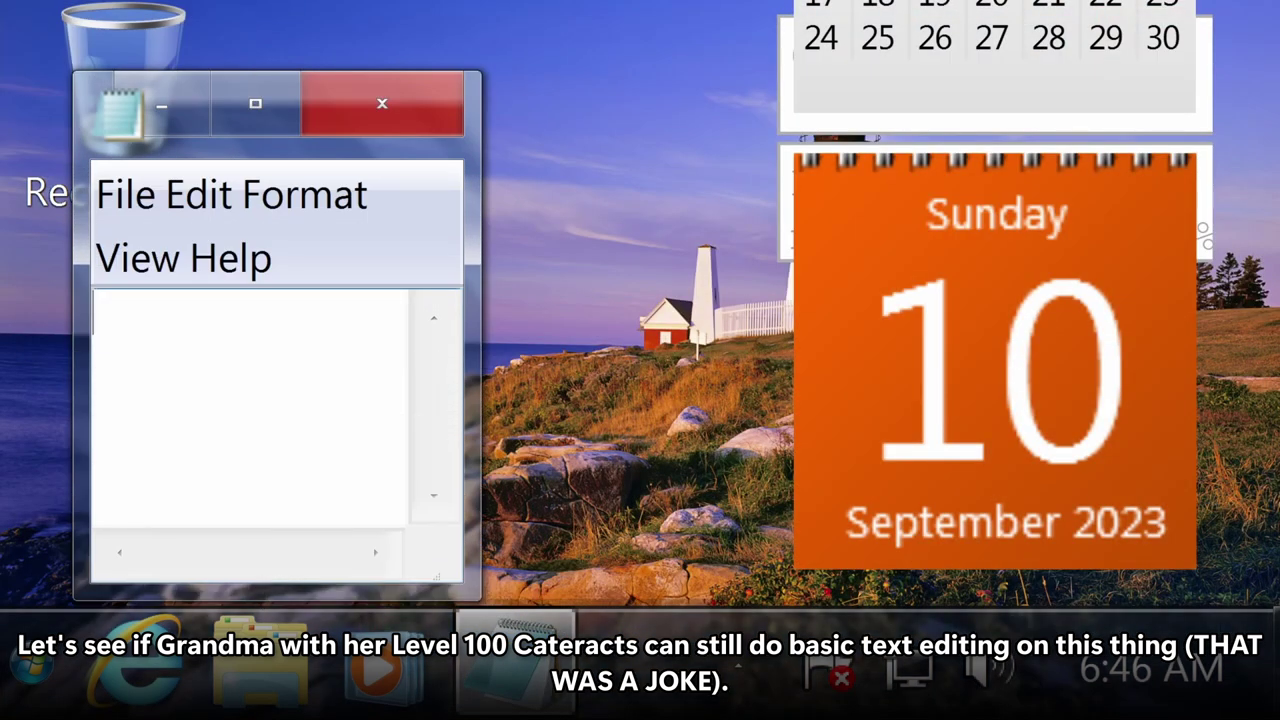
type("he")
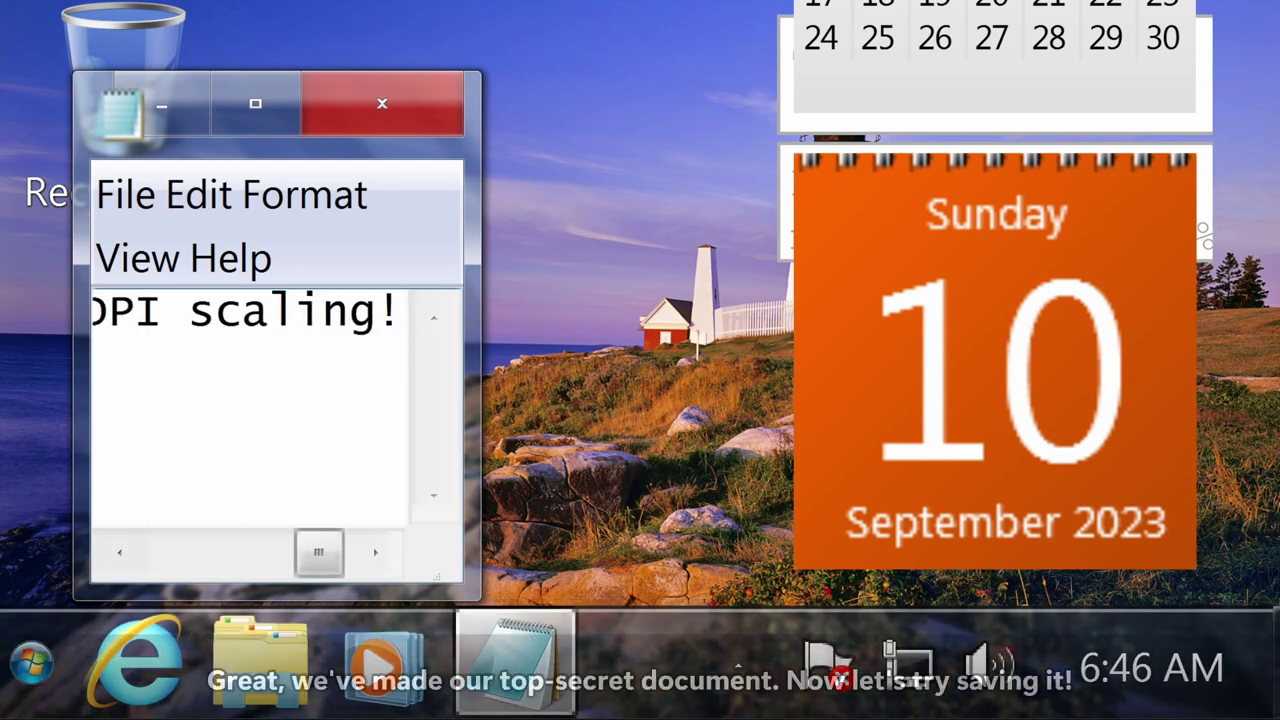
Try to save the Notepad document to the Desktop and dismiss the save-changes prompt
left_click(145, 200)
mouse_move(197, 185)
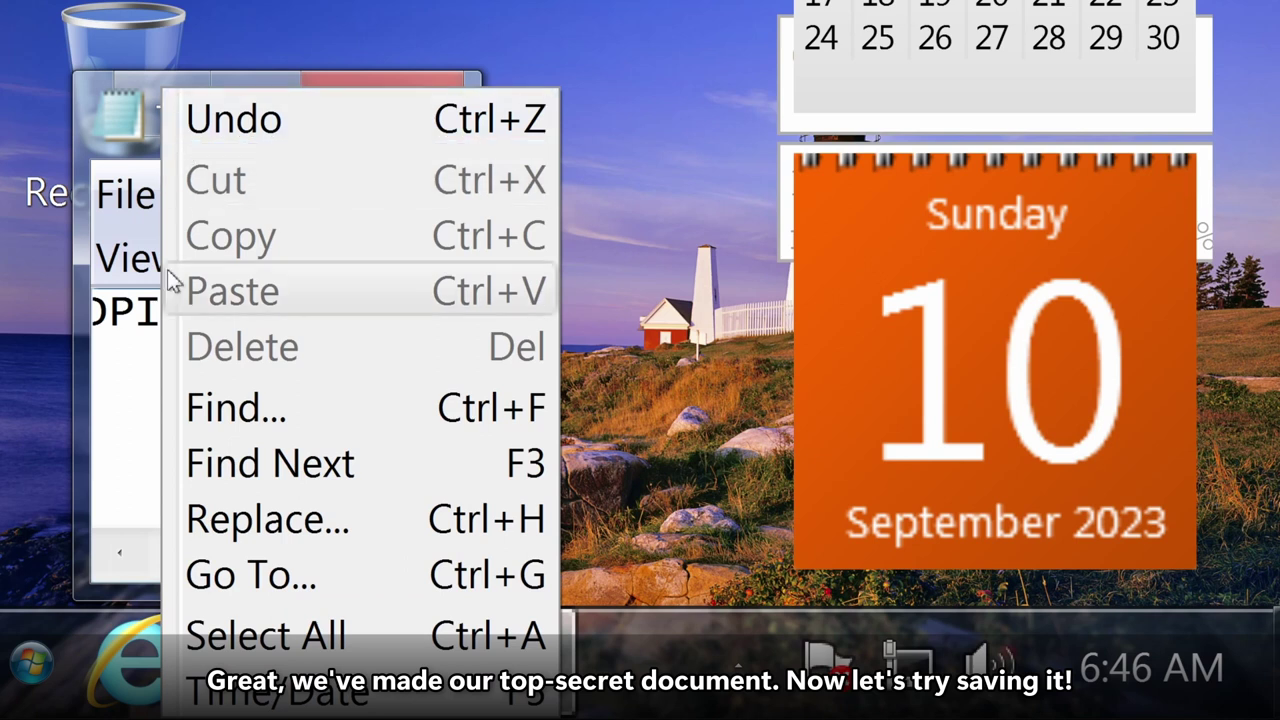
mouse_move(122, 195)
left_click(130, 423)
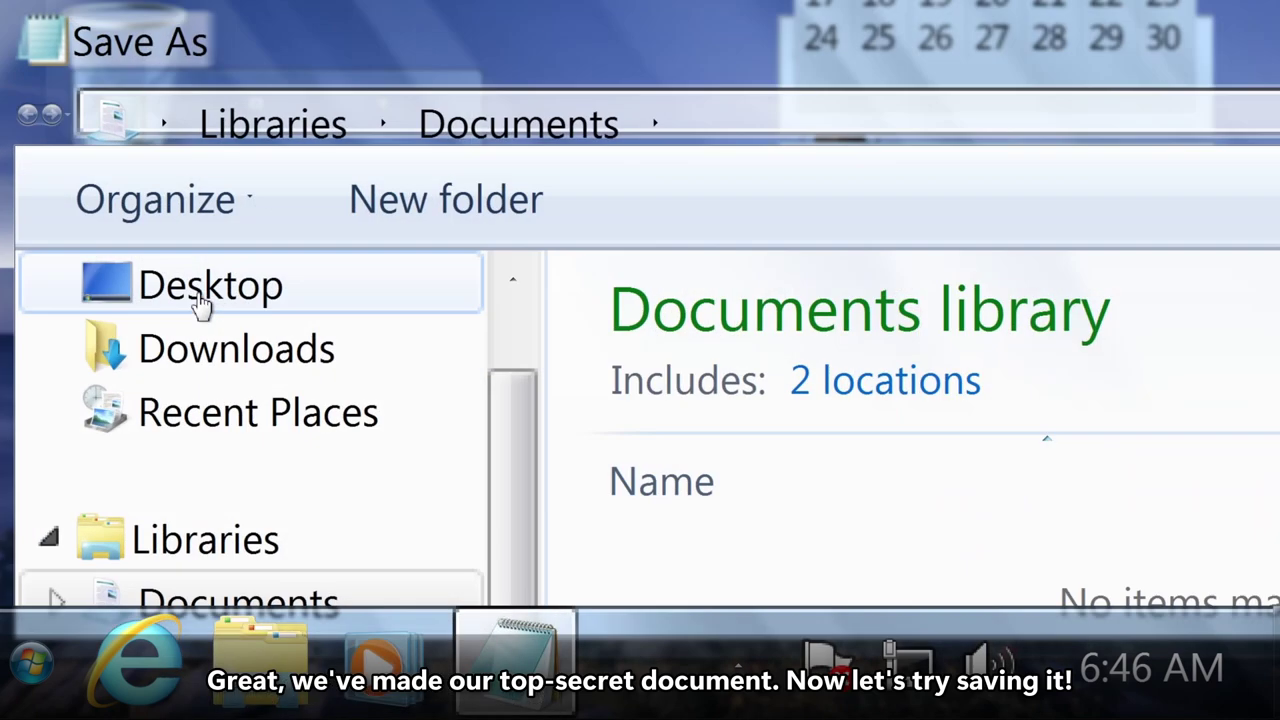
left_click(187, 365)
left_click(195, 300)
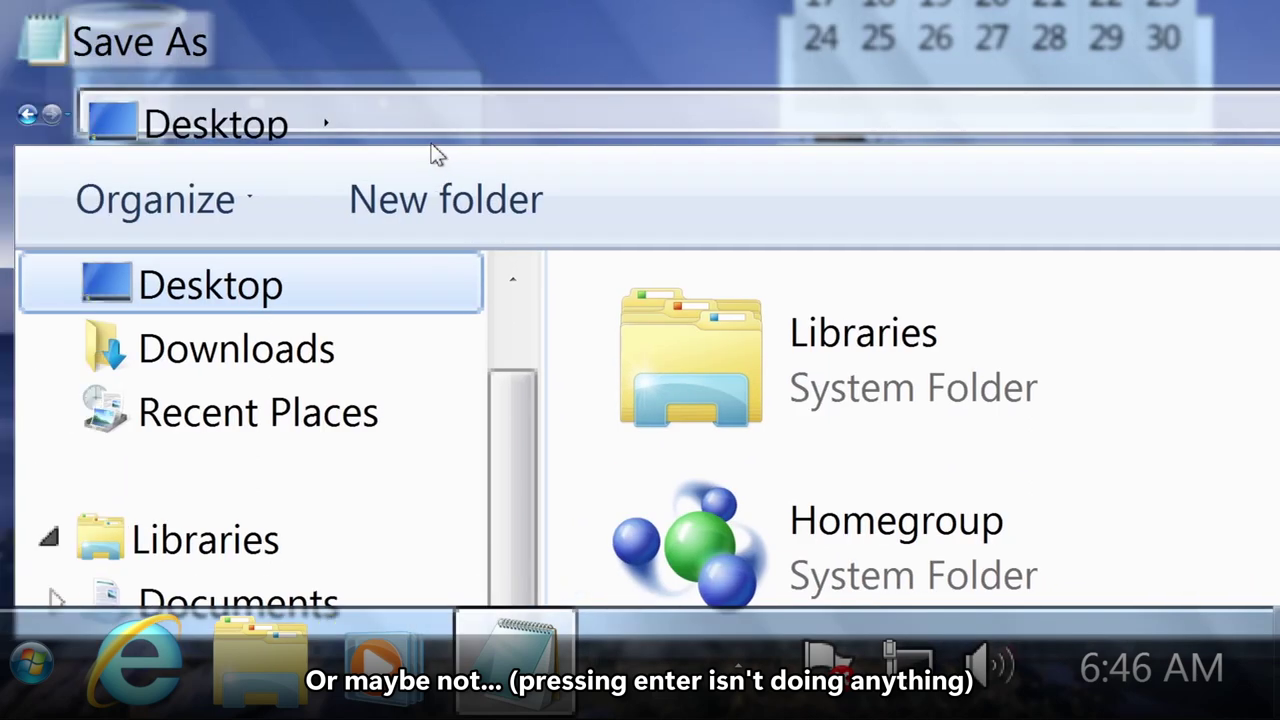
left_click_drag(434, 86, 425, 5)
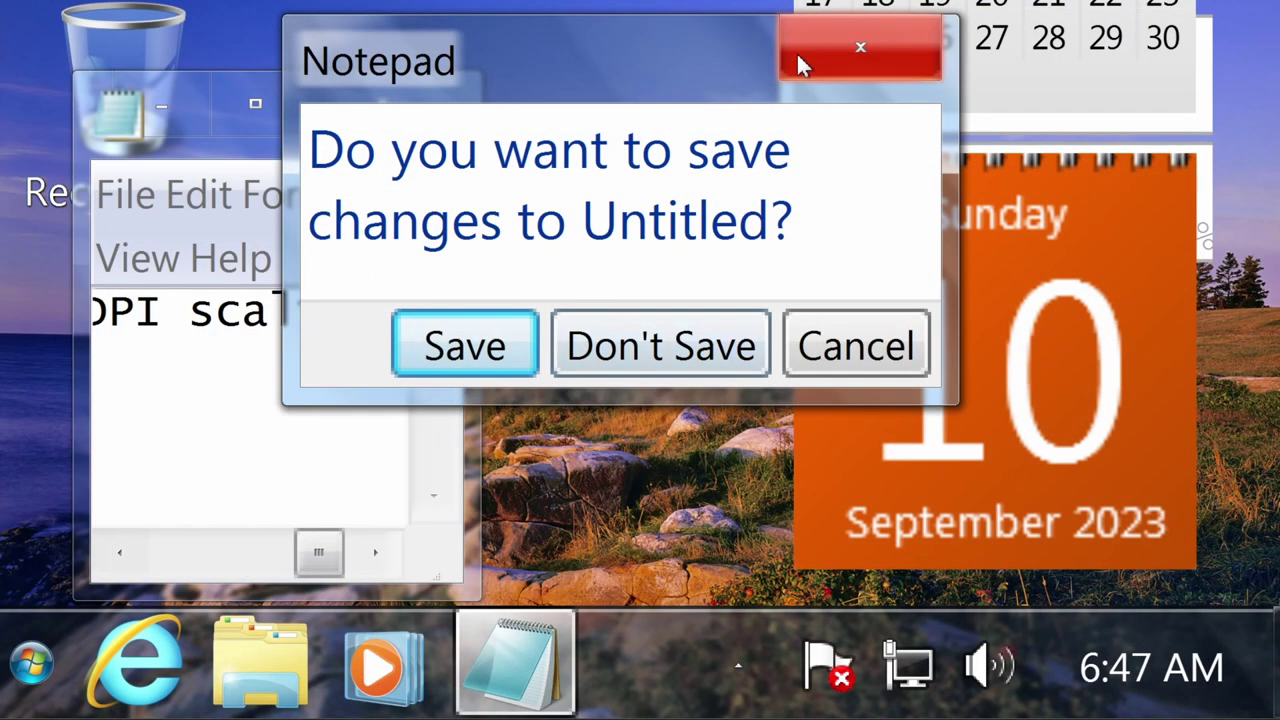
left_click(796, 51)
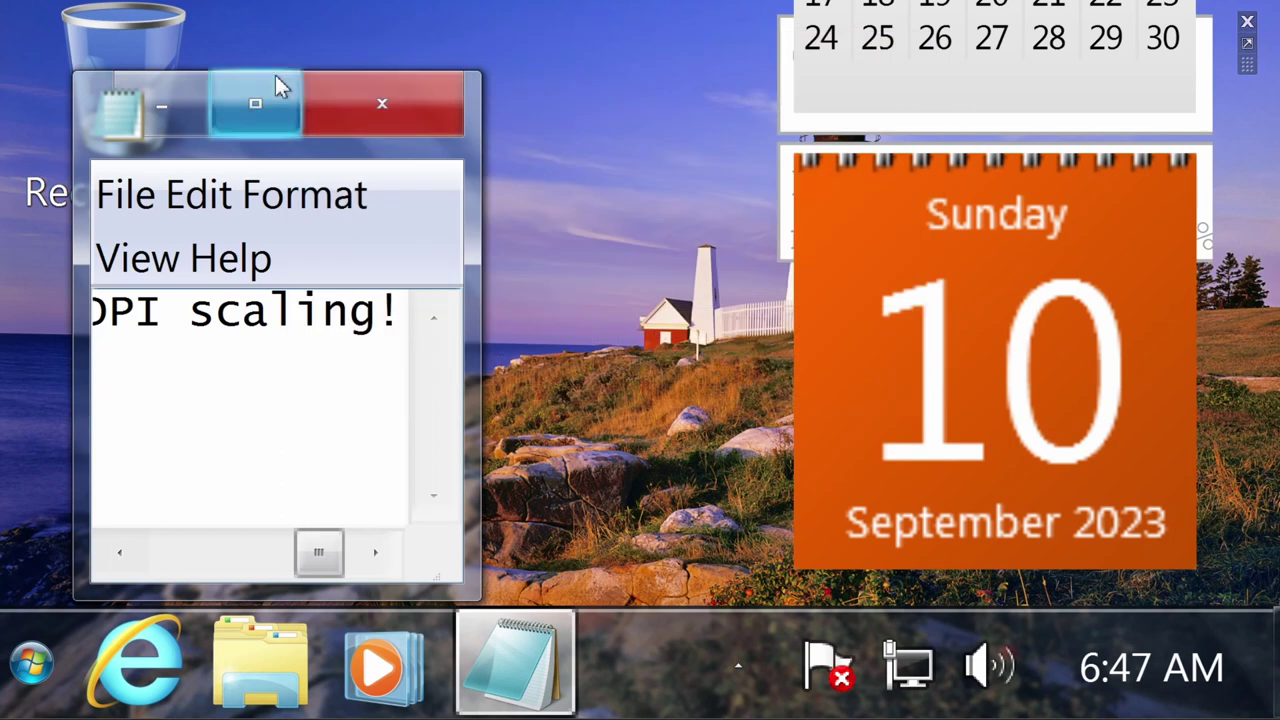
Shift the Notepad window across the desktop by resizing its side edges until it sits against the Calendar gadget
left_click(110, 96)
left_click(346, 85)
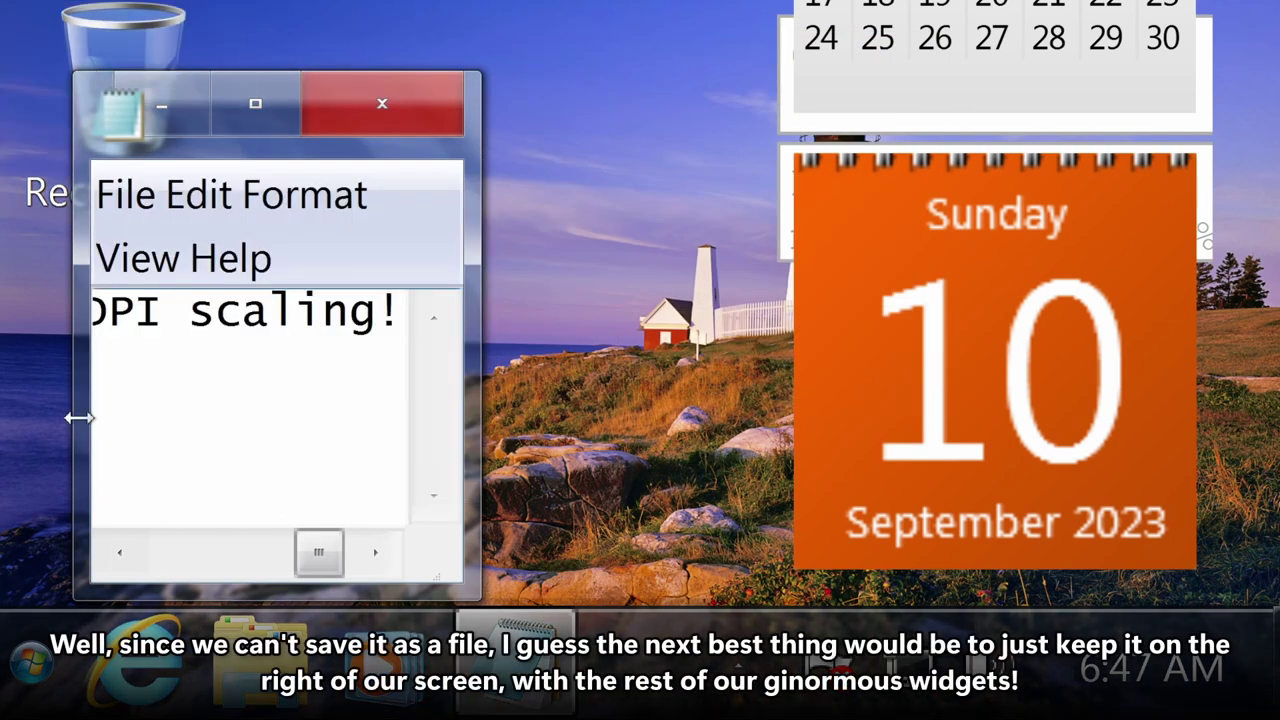
left_click_drag(467, 370, 870, 374)
left_click_drag(80, 374, 1272, 347)
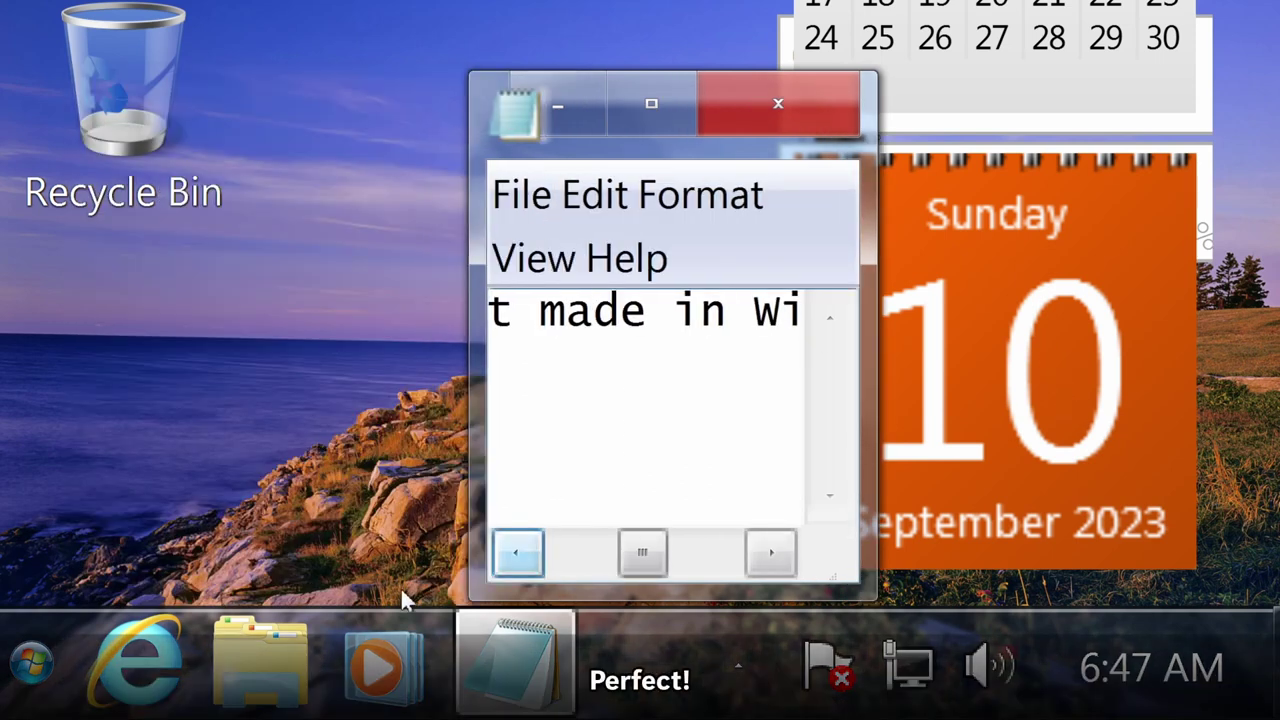
Open the Libraries window, restore it from full screen over Notepad, and open the Recycle Bin and move it over the Calendar gadget
left_click(222, 680)
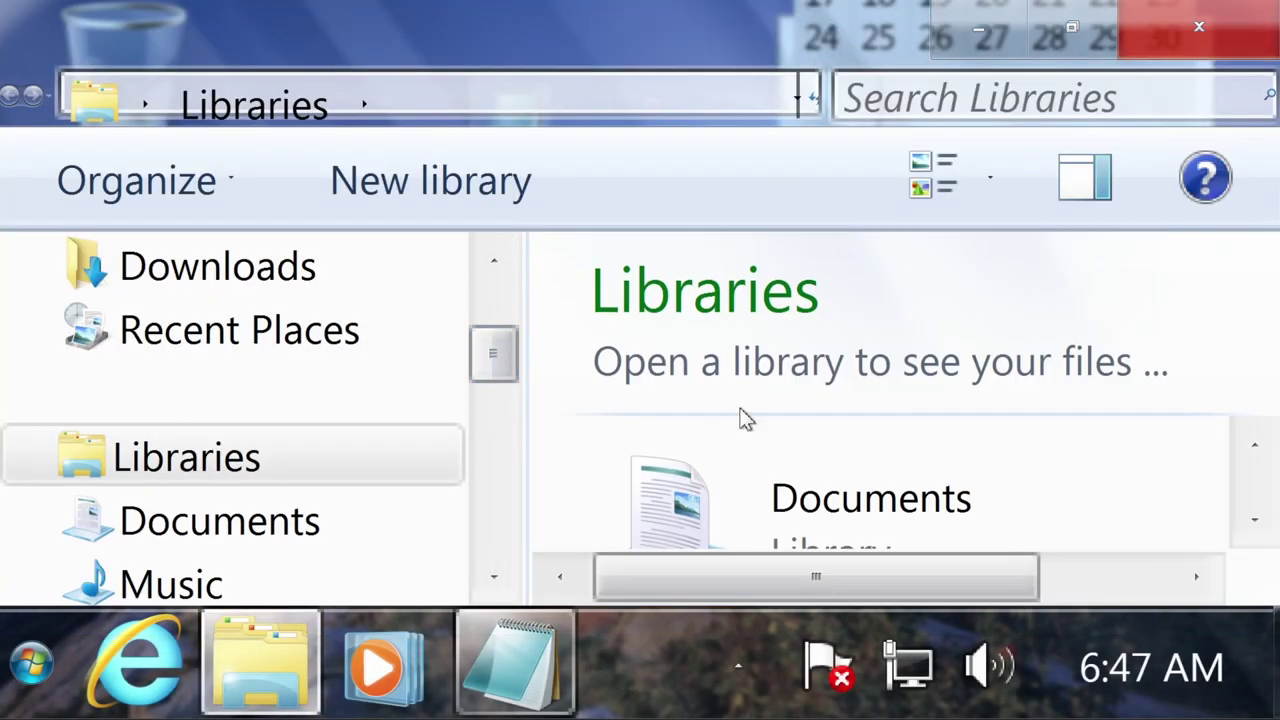
double_click(552, 8)
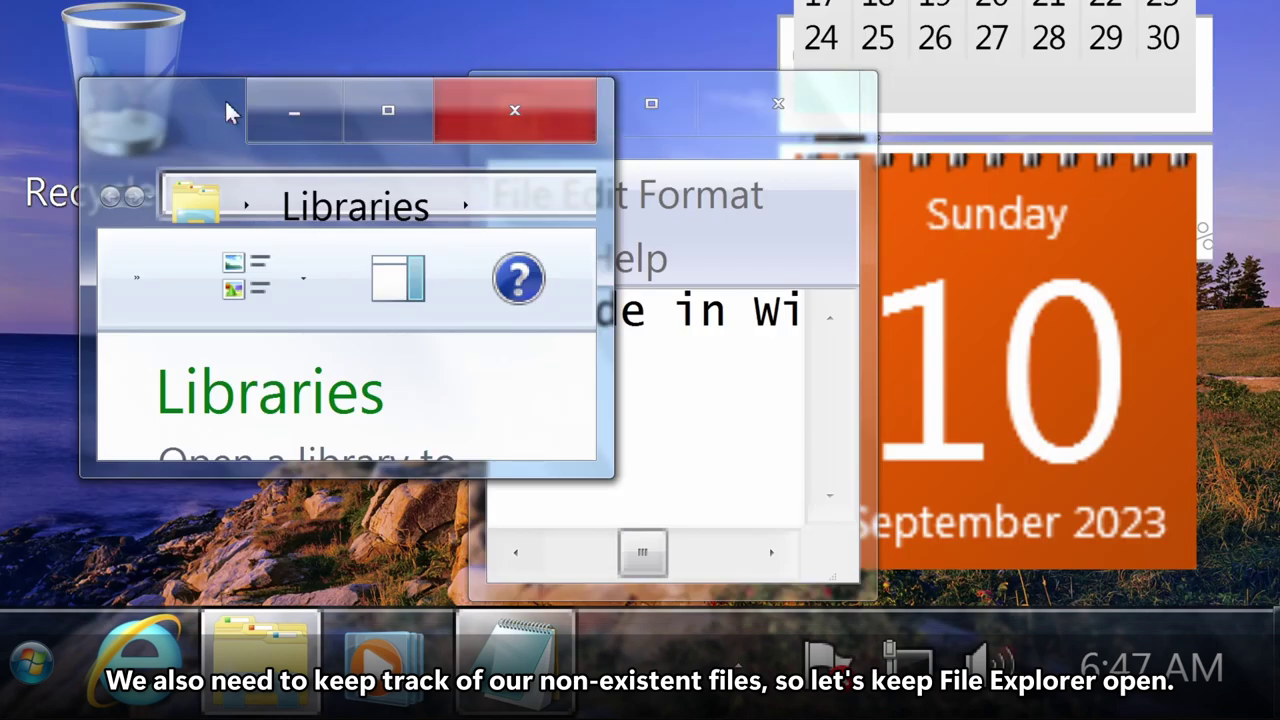
left_click_drag(224, 98, 451, 86)
double_click(88, 91)
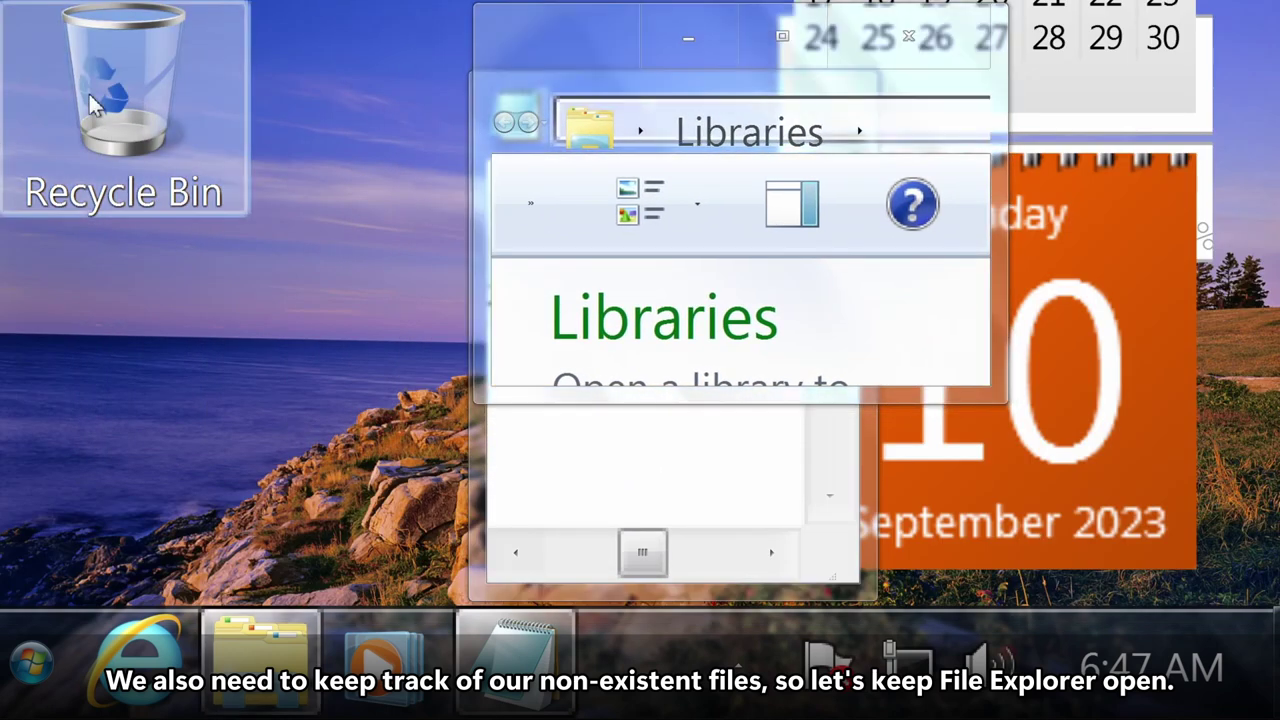
left_click_drag(705, 110, 874, 404)
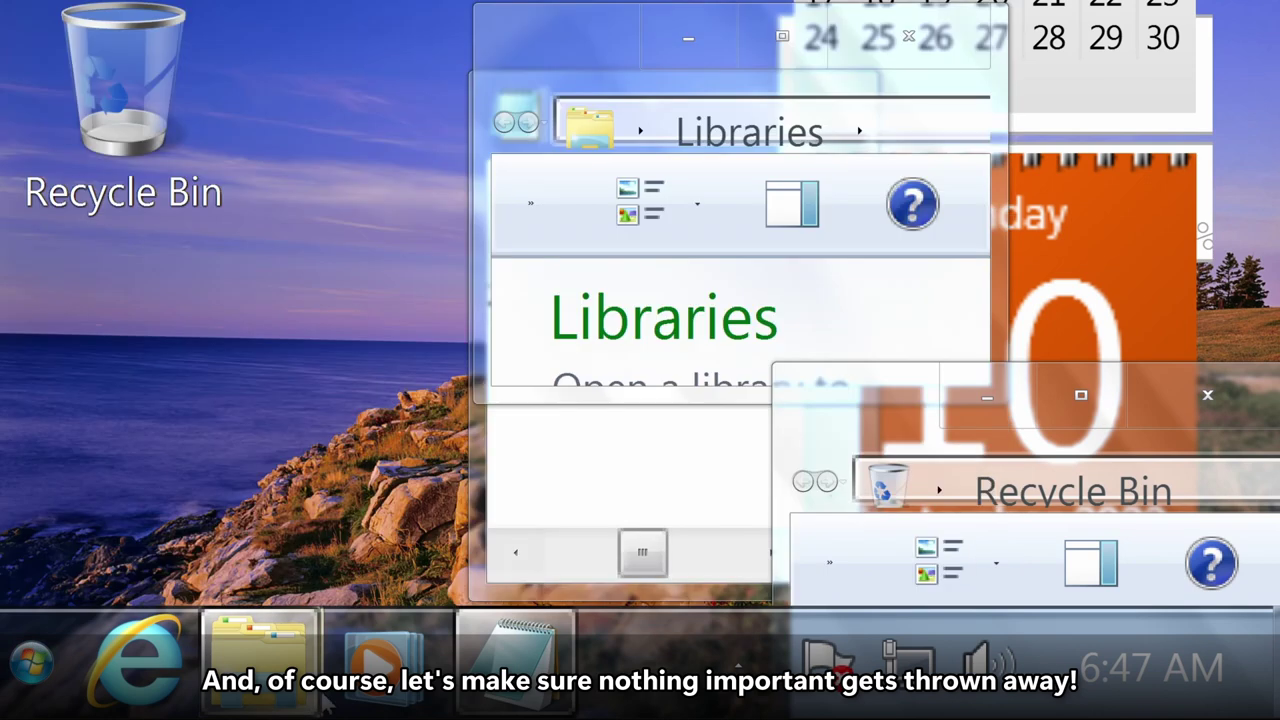
Open Internet Explorer on the MSN home page and leave its window over the Recycle Bin icon
left_click(128, 662)
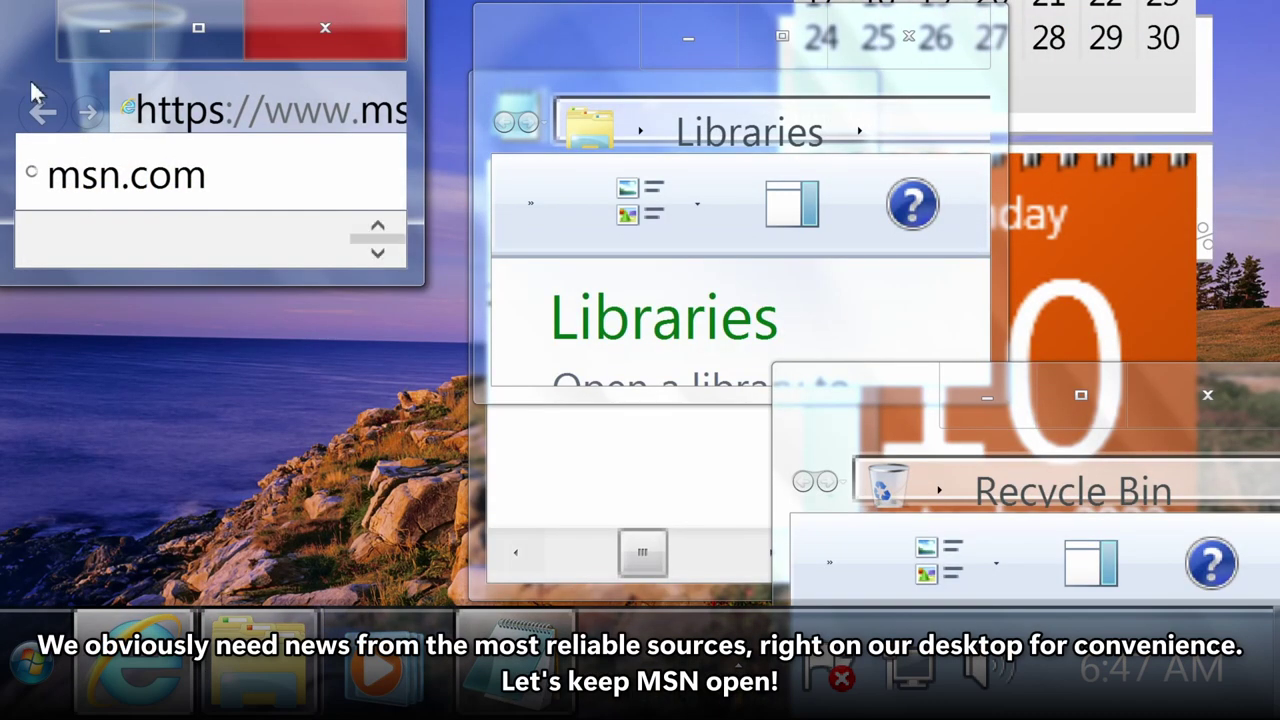
right_click(30, 83)
key("Escape")
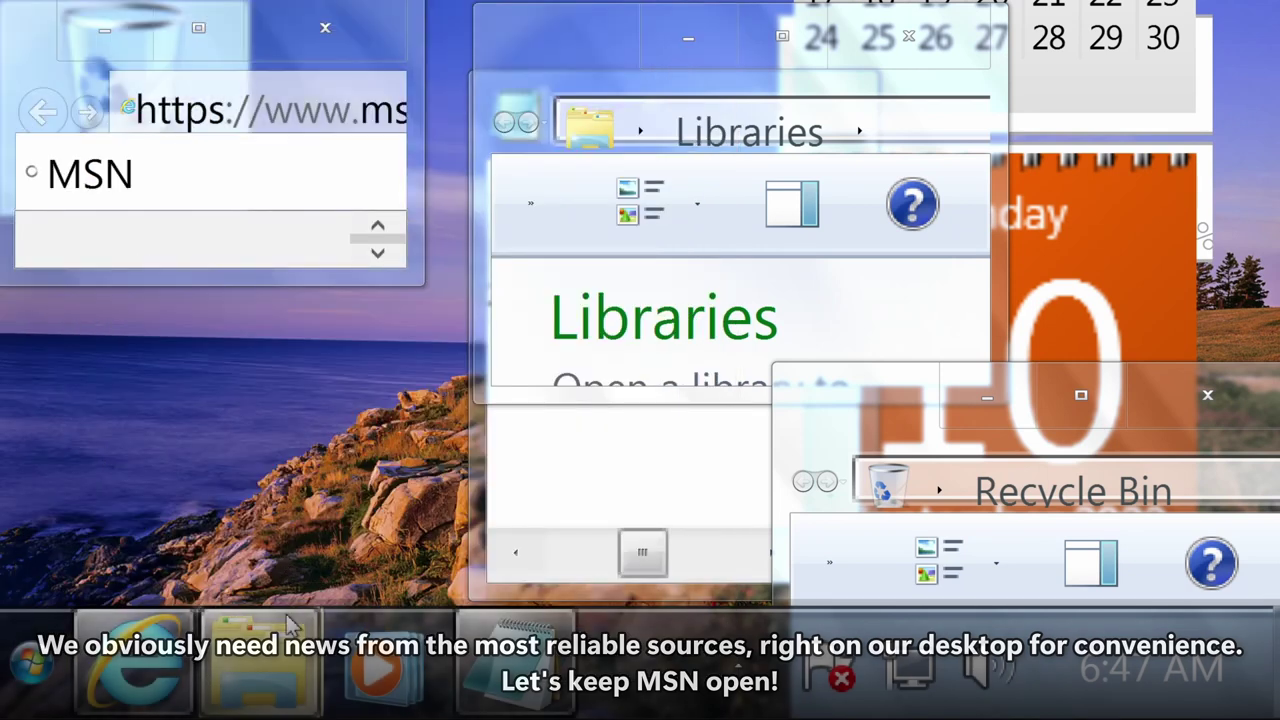
Open the Music and Documents libraries, shifting Music past the desktop's side edge and Documents down between Music and the Recycle Bin window
key("super")
left_click(684, 368)
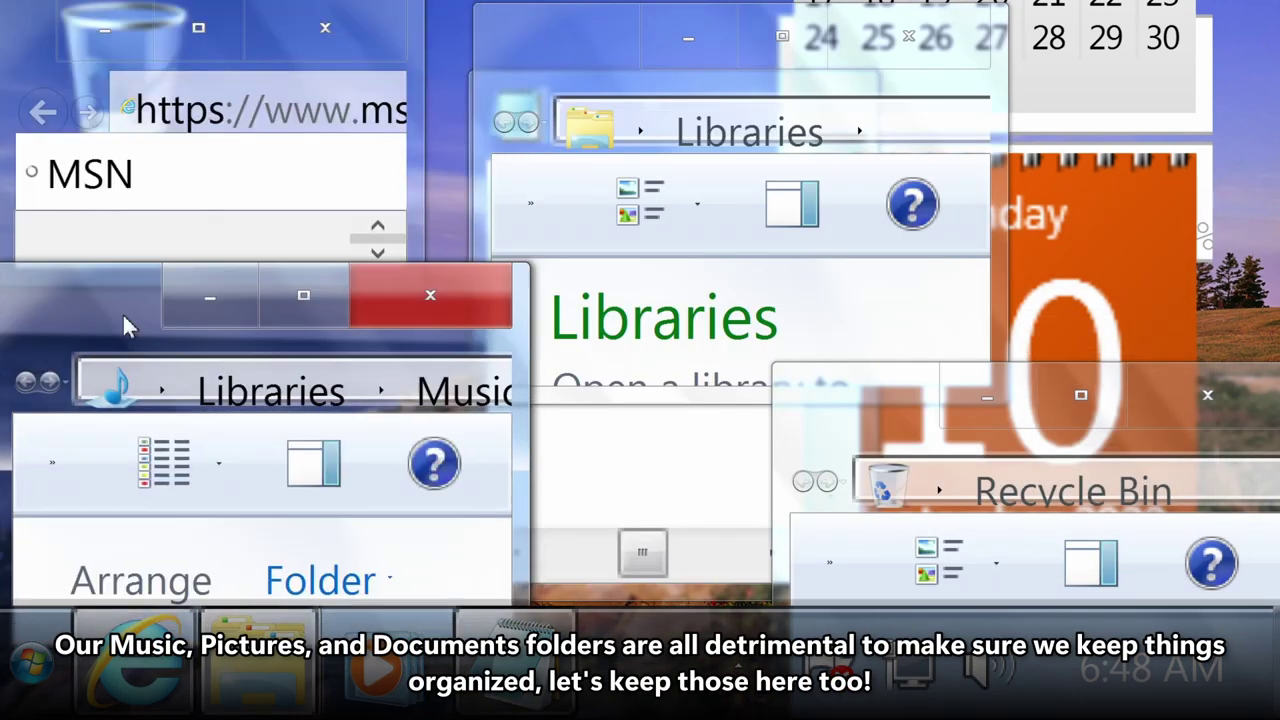
left_click_drag(122, 312, 89, 320)
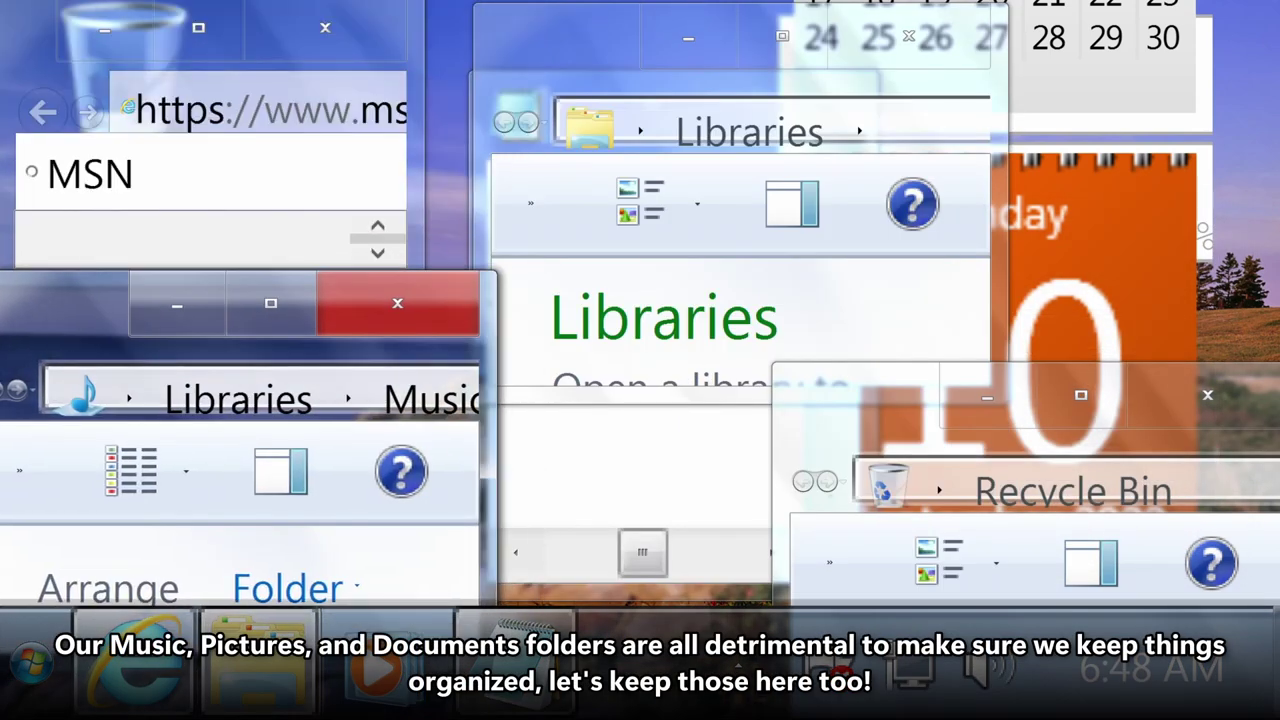
left_click(38, 688)
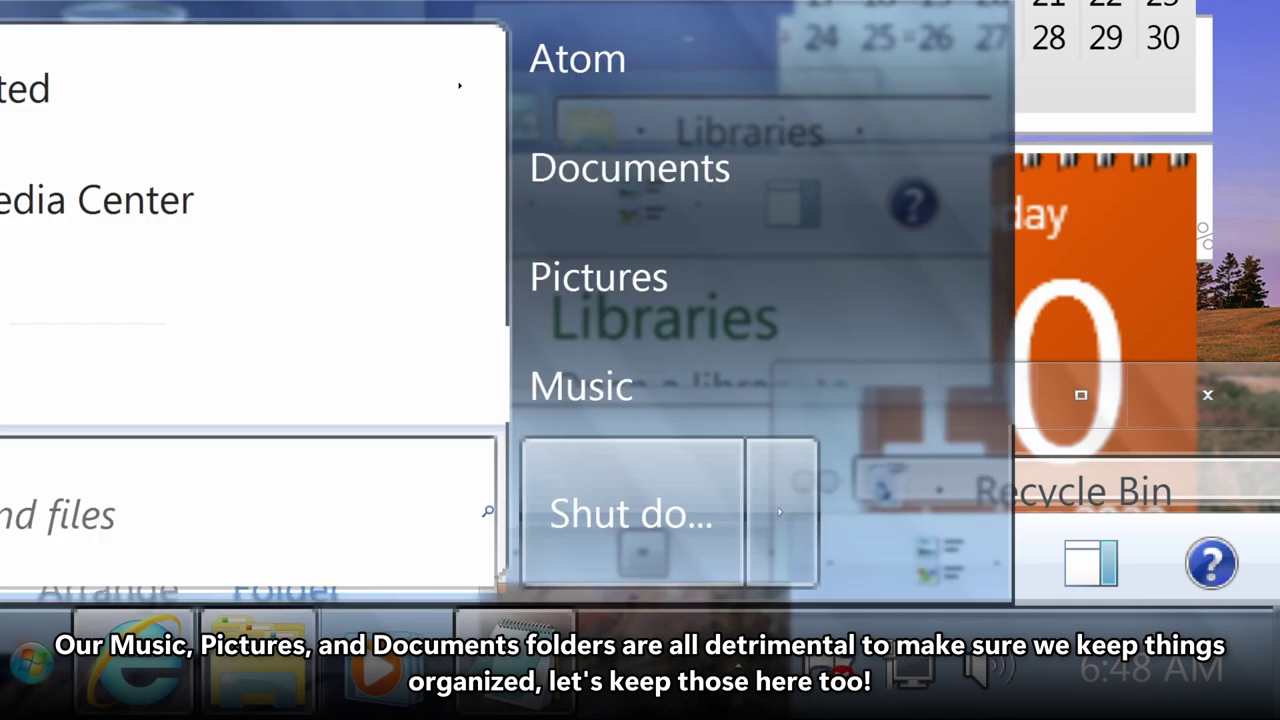
left_click(423, 383)
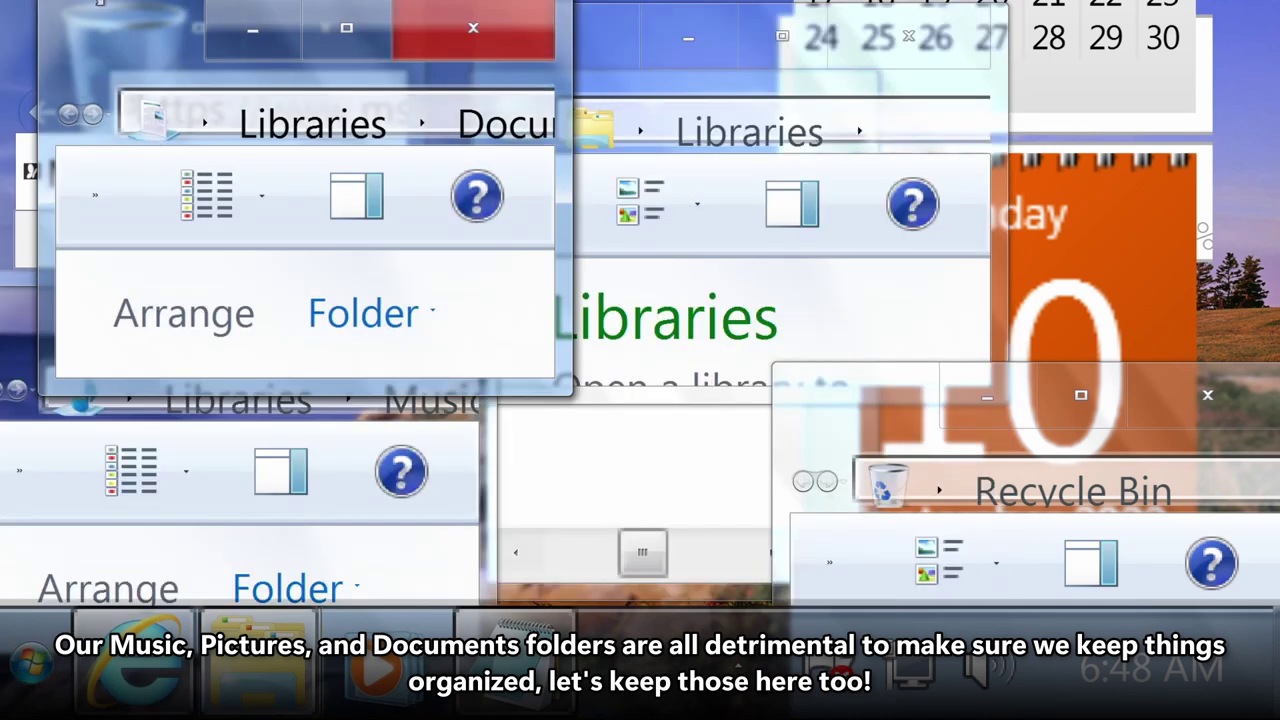
left_click_drag(186, 50, 346, 259)
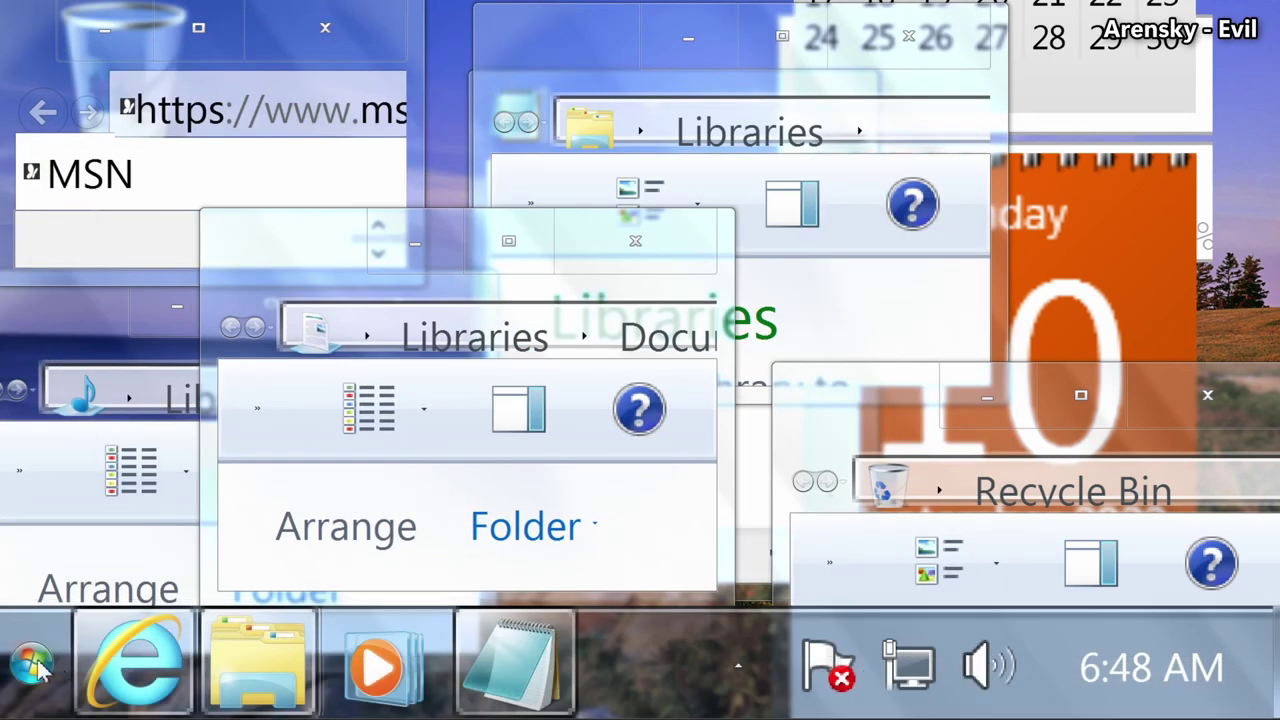
Run winver to bring up the About Windows dialog
left_click(72, 675)
type("winver")
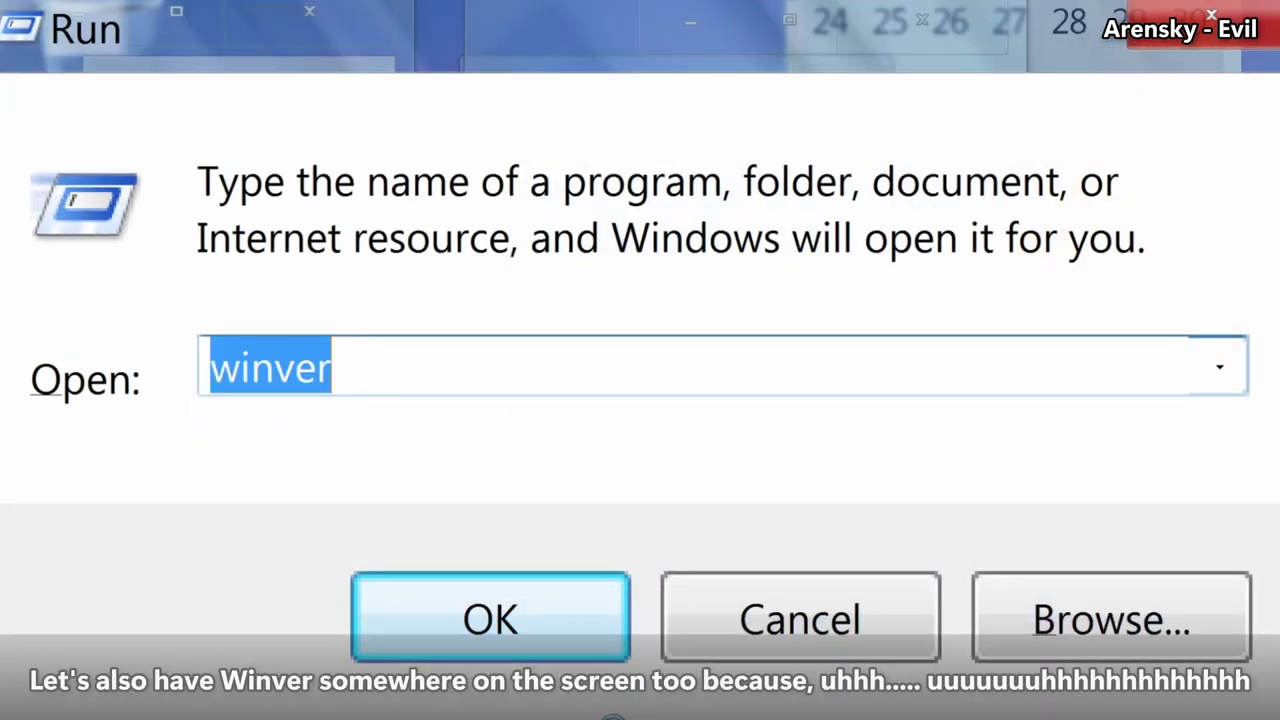
key("Return")
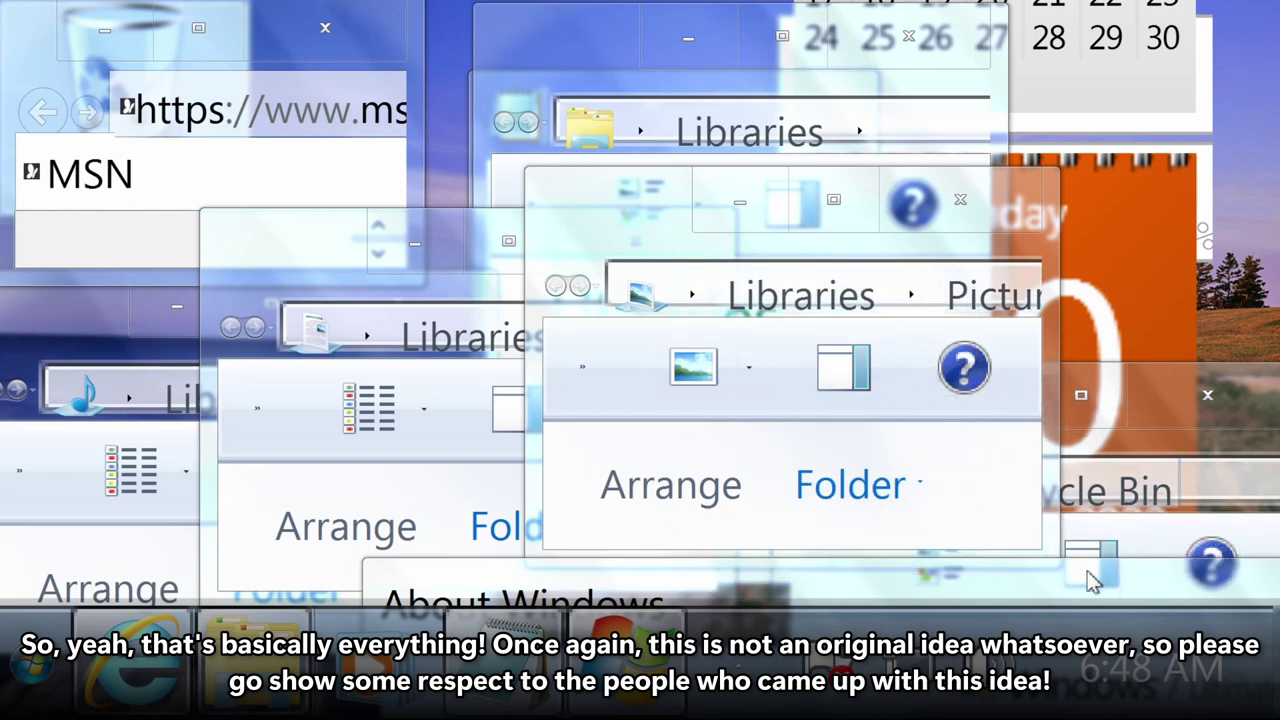
Close the About Windows dialog, Notepad and all Windows Explorer windows
right_click(629, 660)
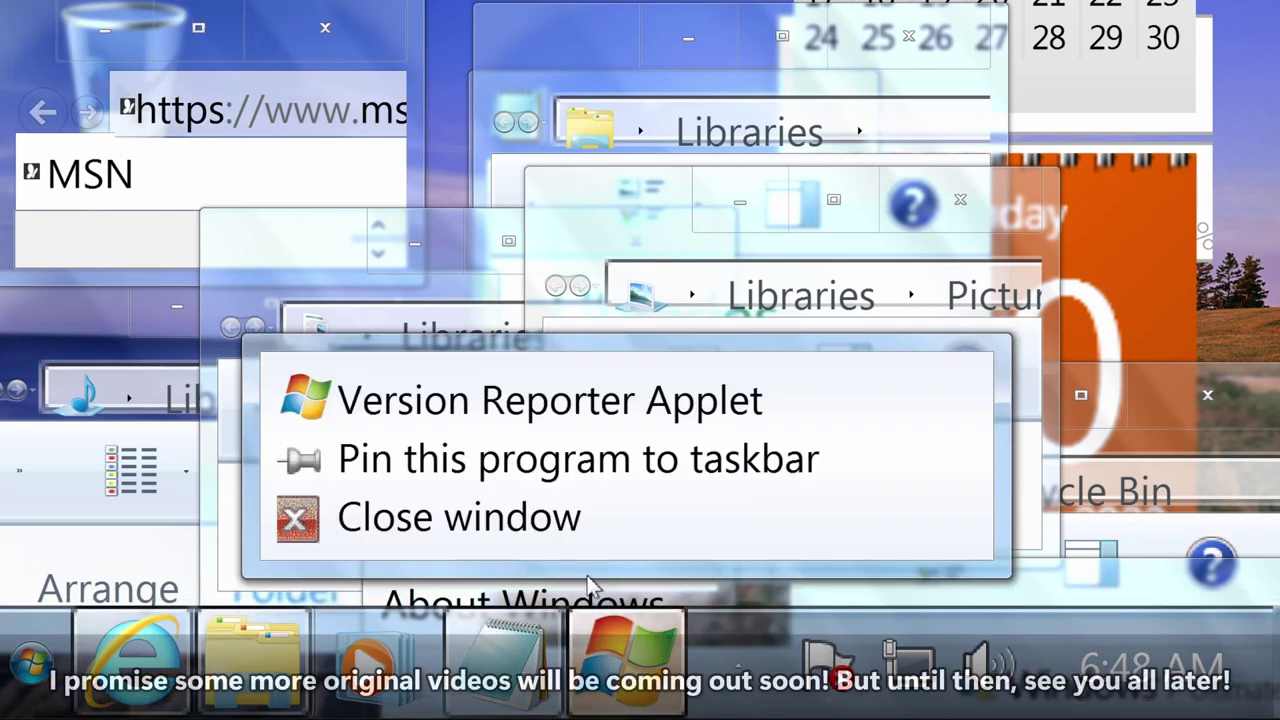
left_click(548, 512)
right_click(515, 655)
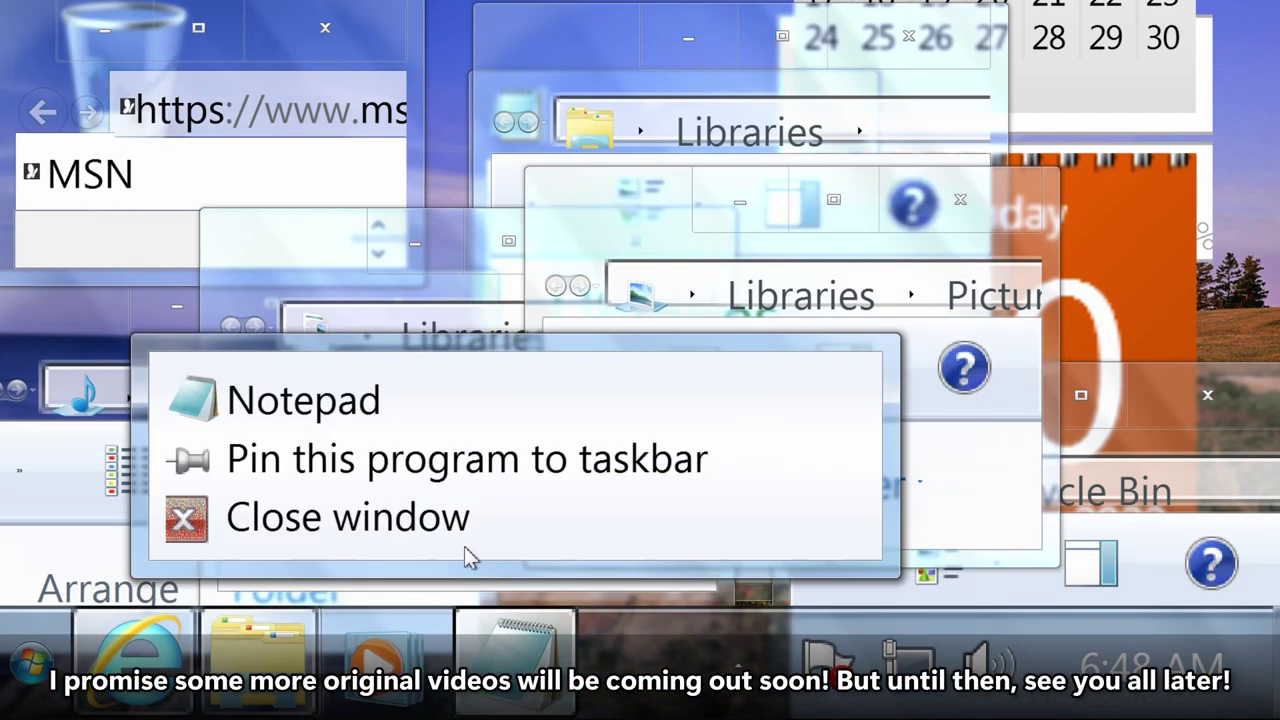
left_click(447, 530)
left_click(565, 372)
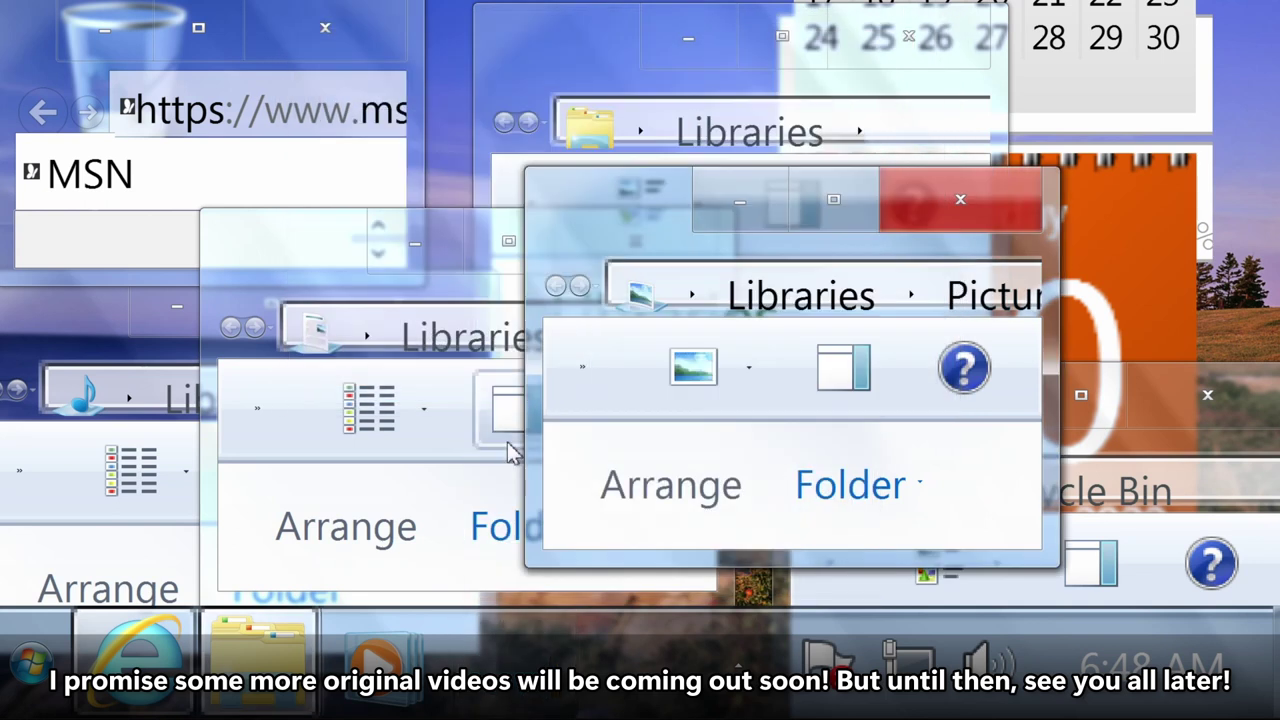
right_click(290, 652)
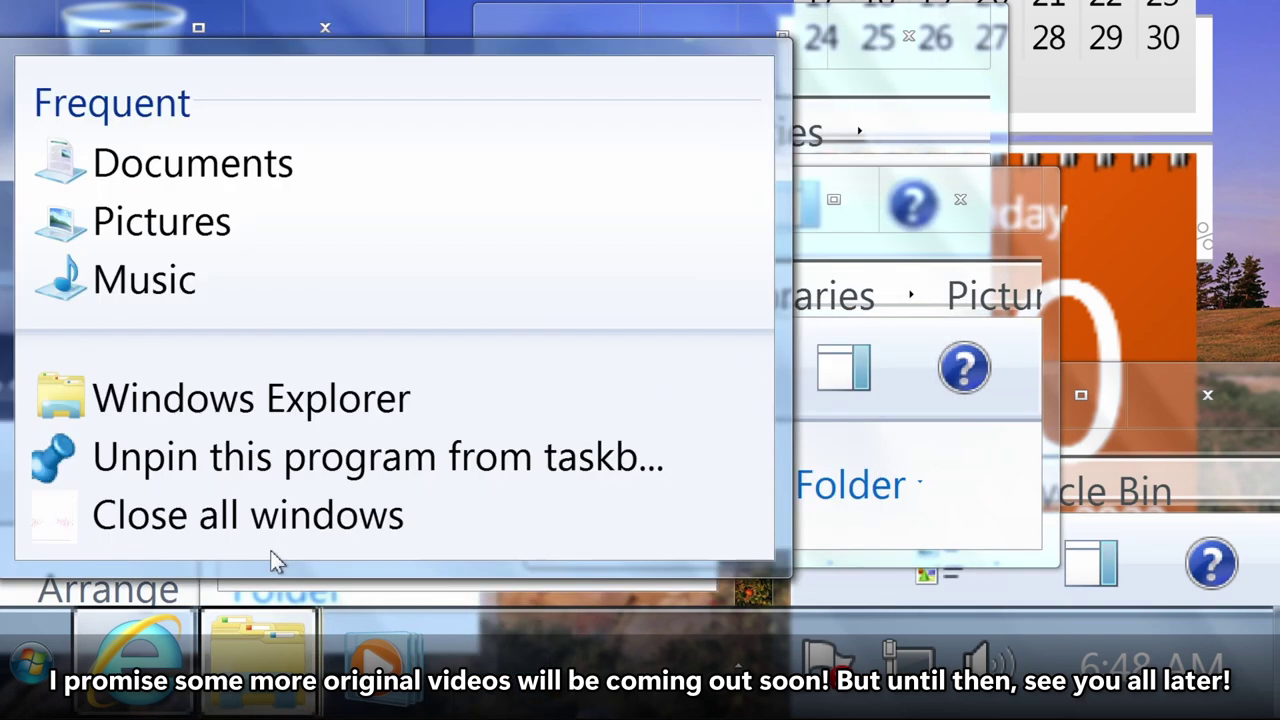
left_click(272, 533)
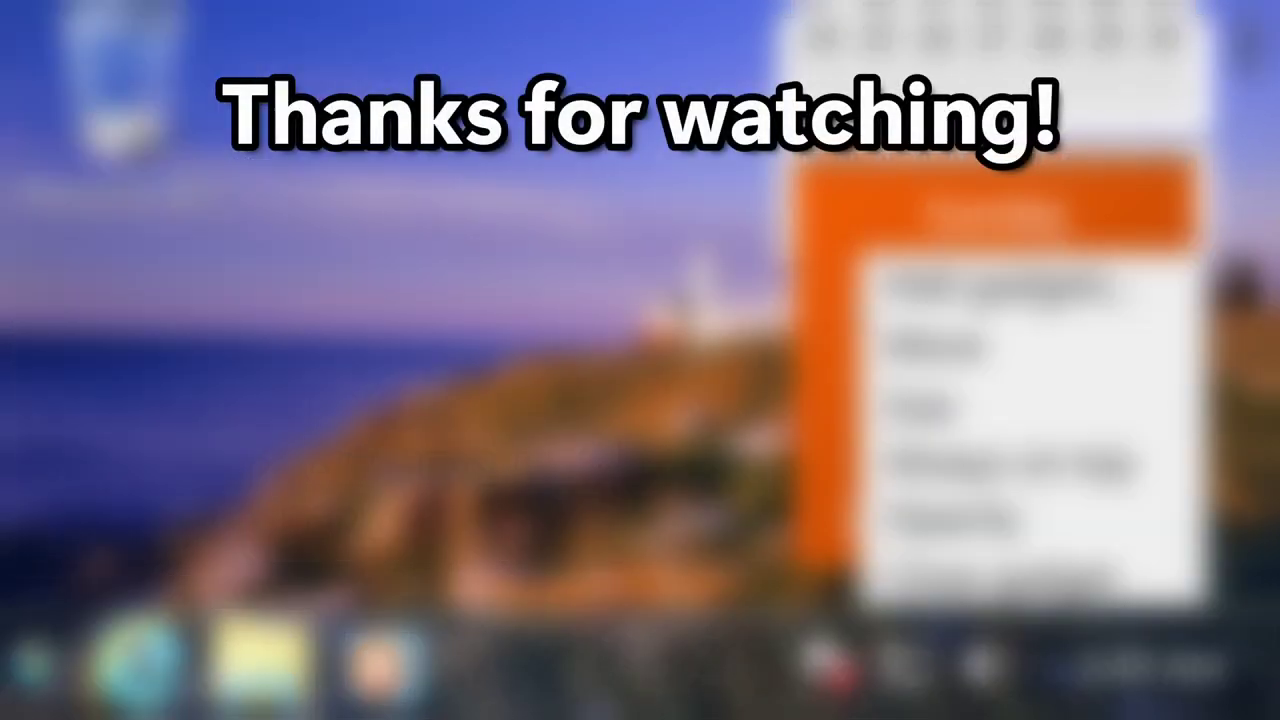